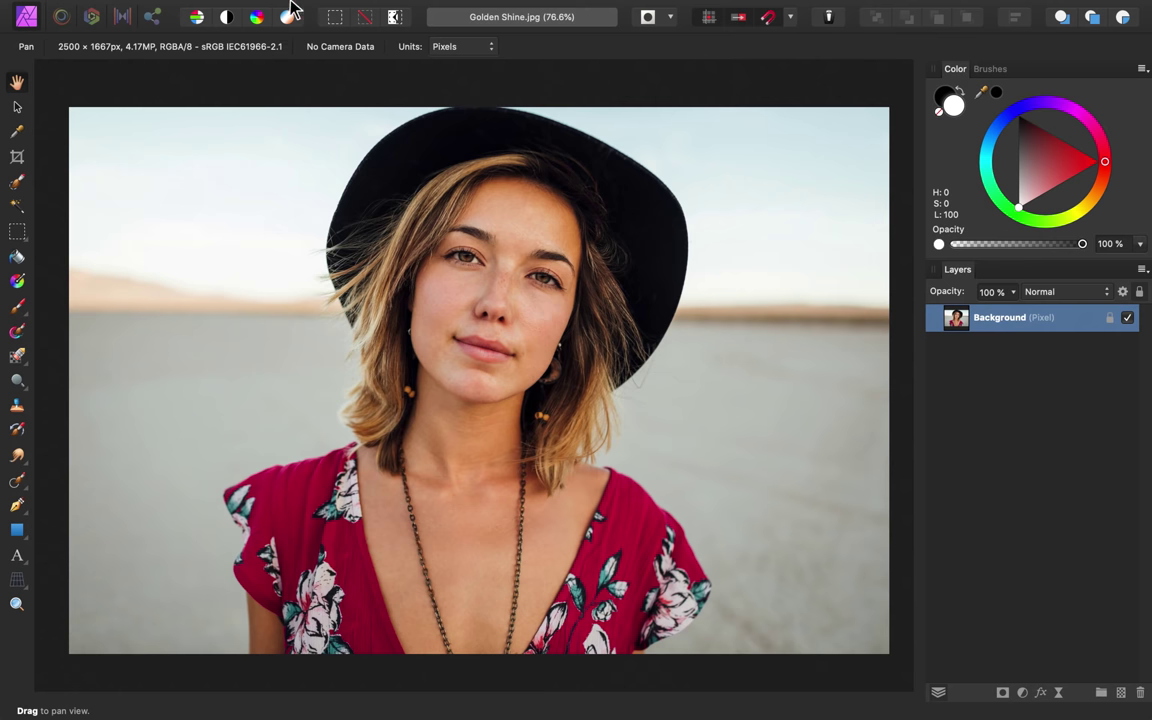
Step: Add a new white solid fill layer above the Background portrait from the Layer menu
mouse_move(292, 5)
click(345, 10)
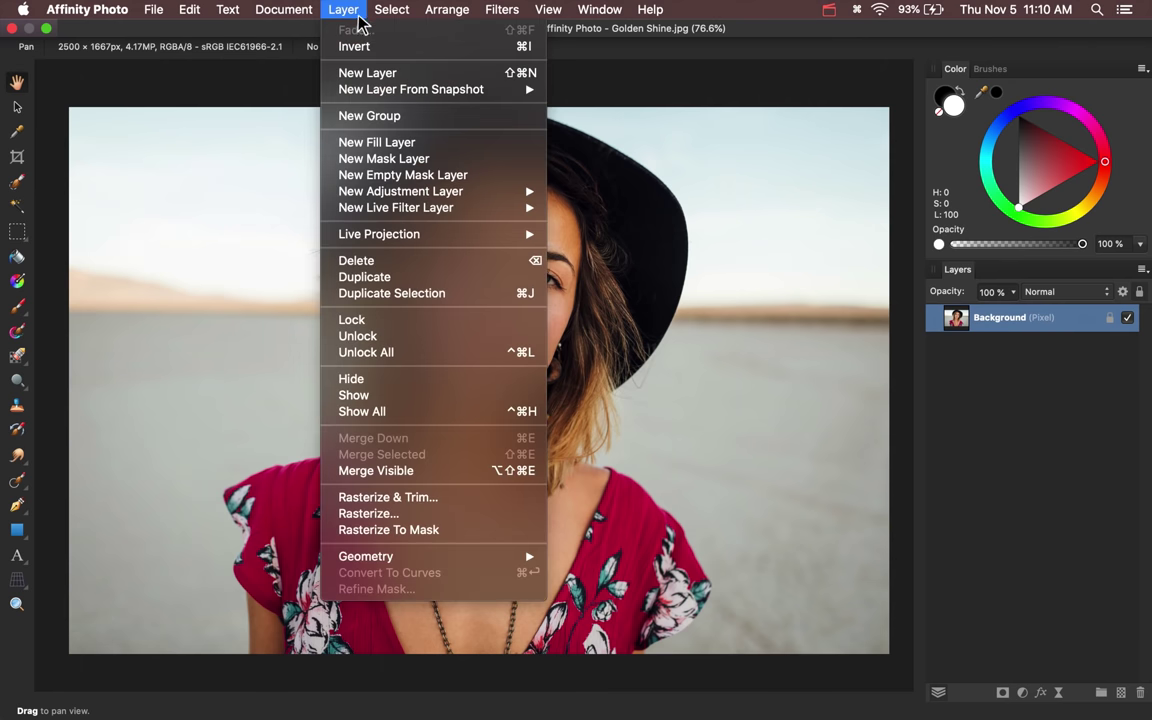
click(425, 152)
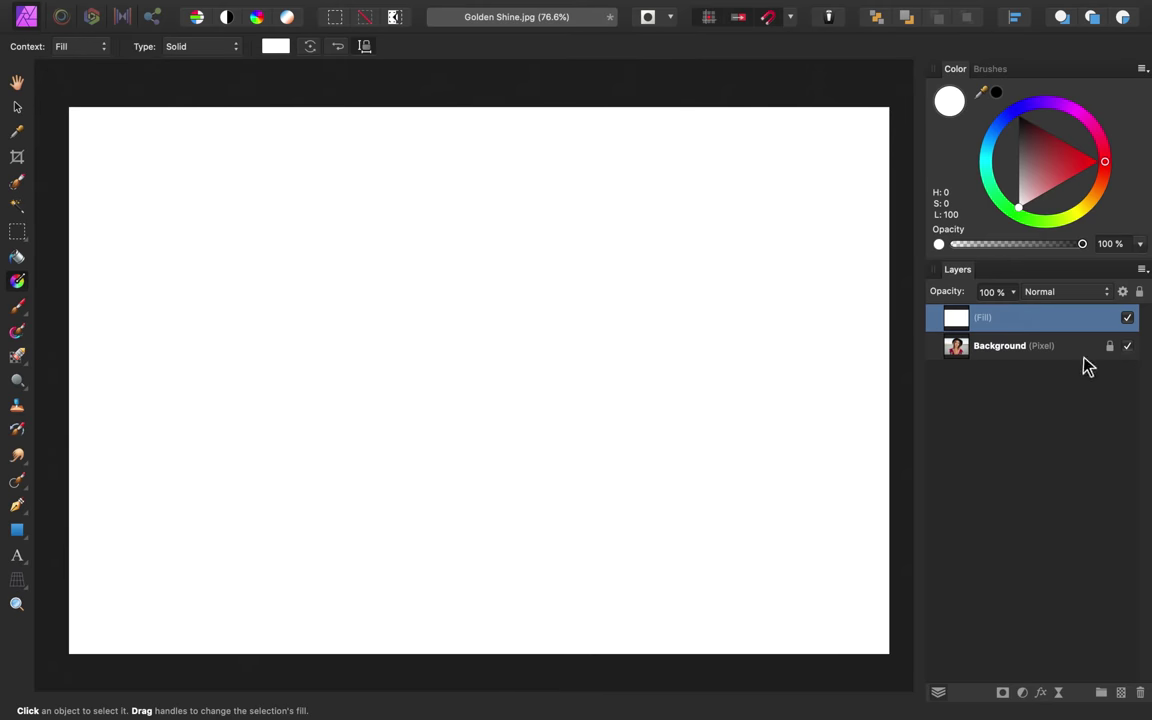
Step: Set the fill's Underlying Composition blend range to 0% Out and about 71% In
click(1123, 293)
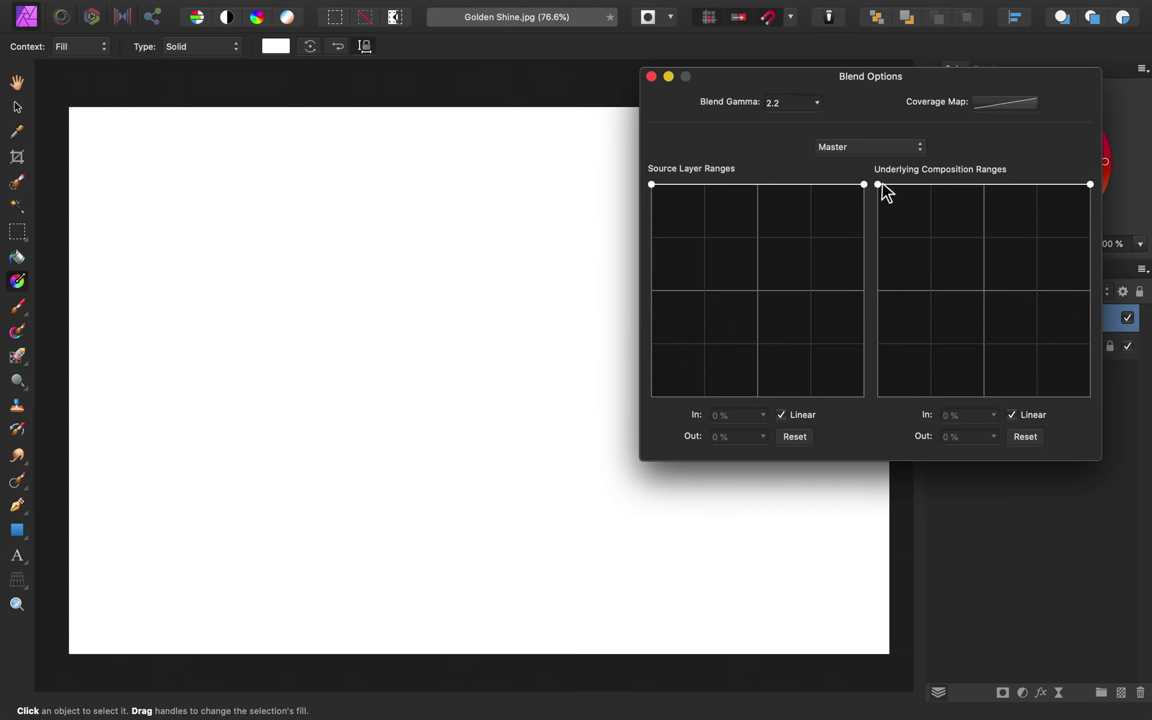
drag(878, 185, 881, 396)
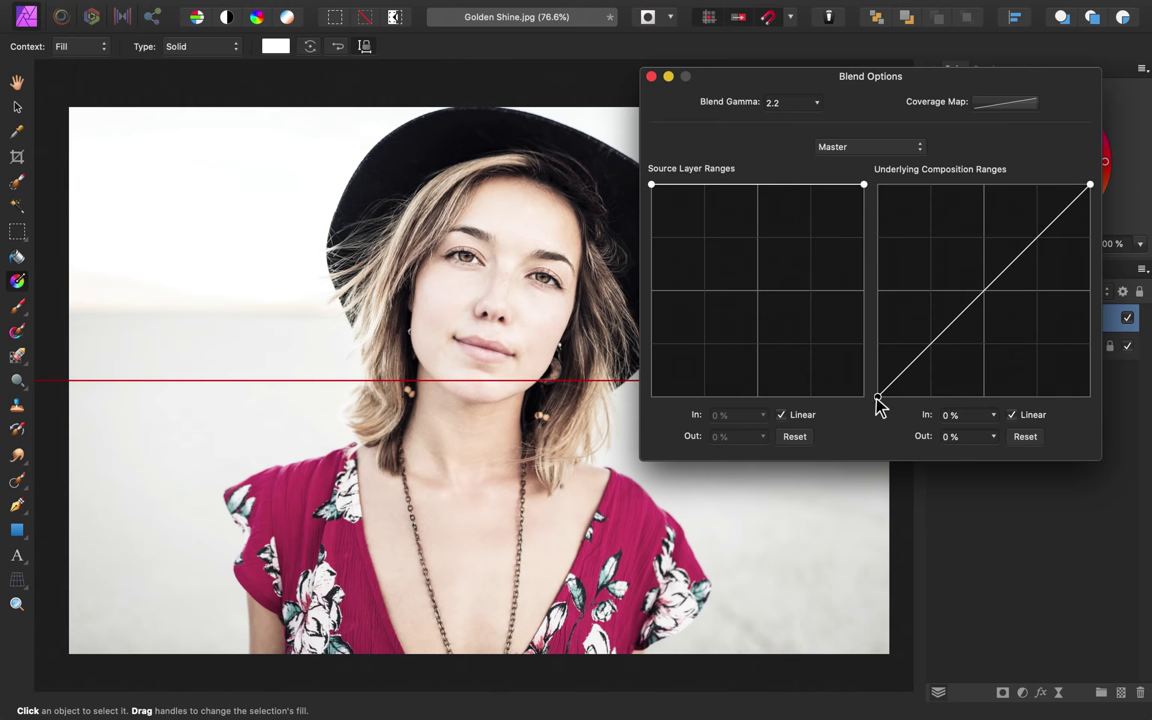
drag(878, 397, 1073, 420)
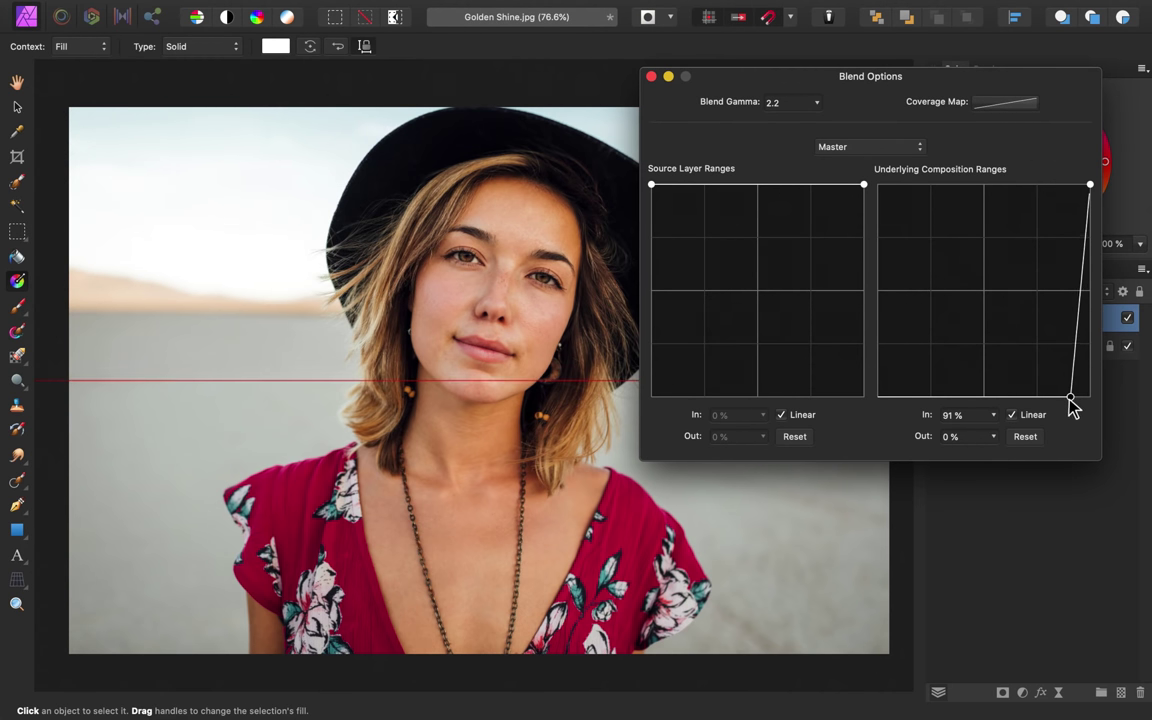
drag(1071, 399, 1036, 405)
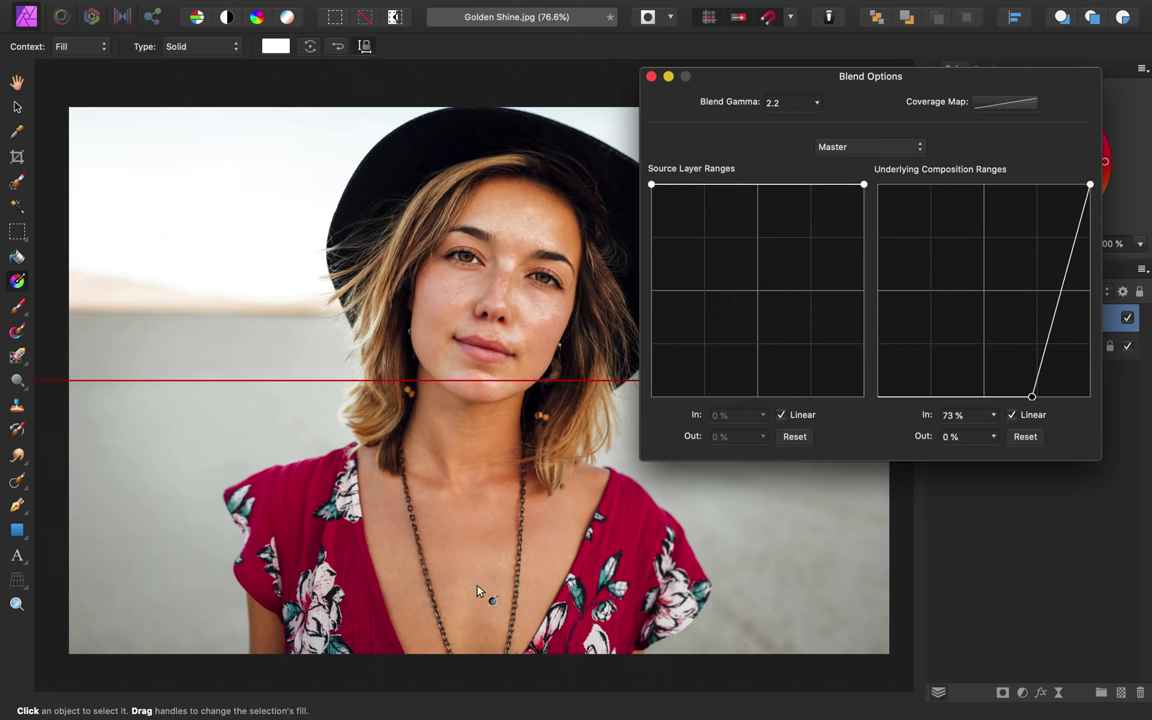
drag(1034, 401, 1008, 398)
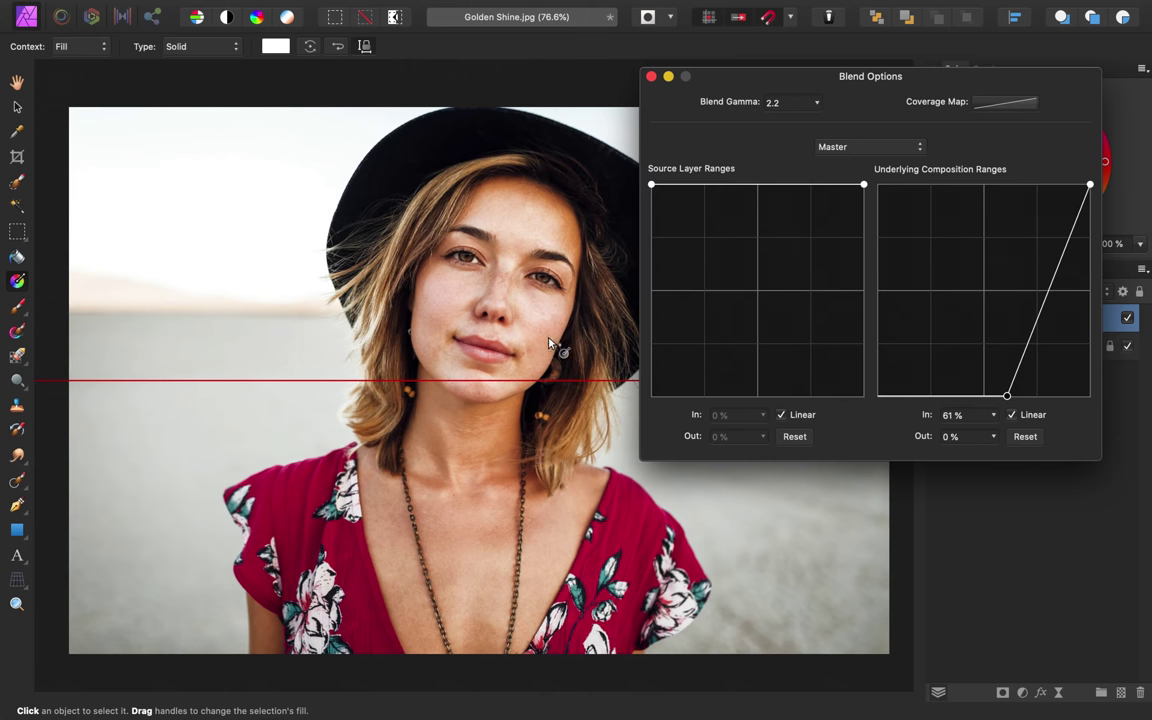
drag(1008, 397, 1032, 410)
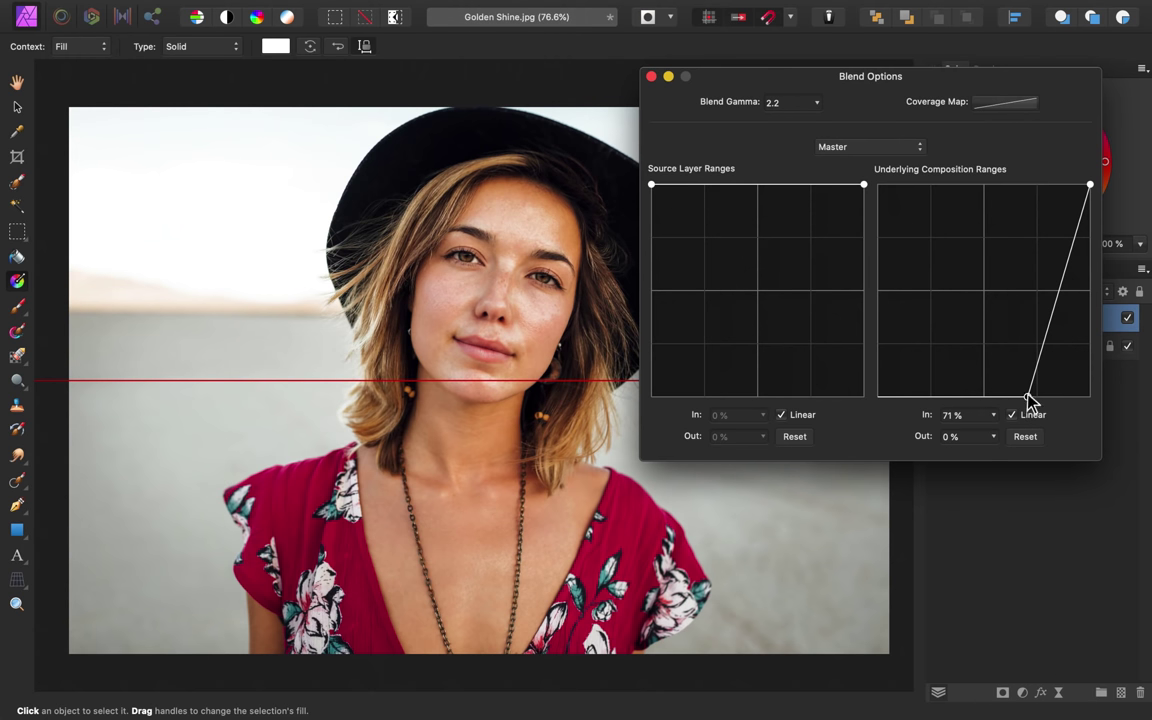
click(651, 76)
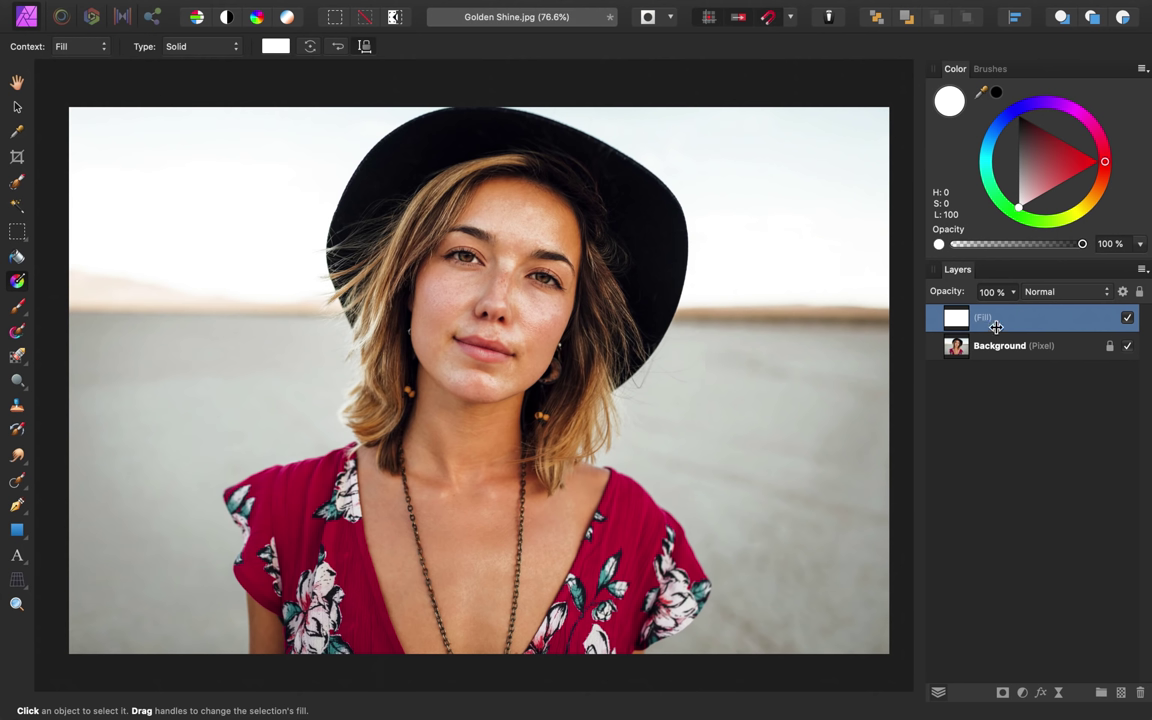
Step: Invert the fill, then paint it back onto cheek, chin and neck with a 208 px white brush at 100% flow
drag(790, 381, 792, 385)
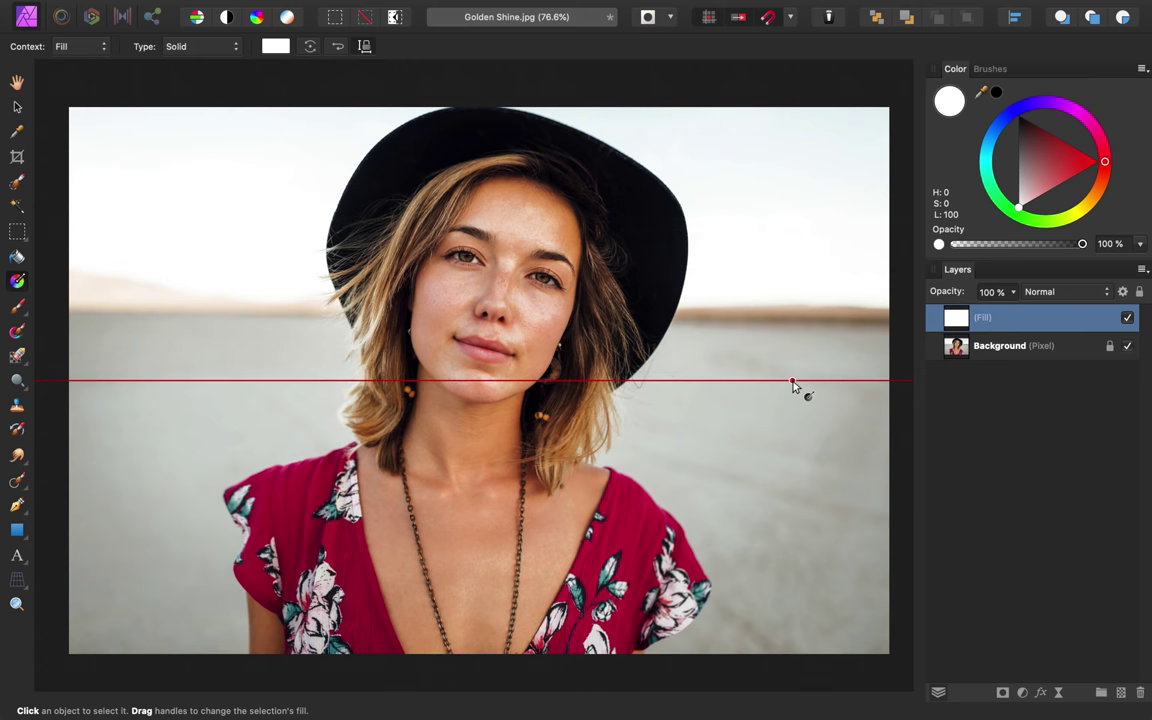
key(super+i)
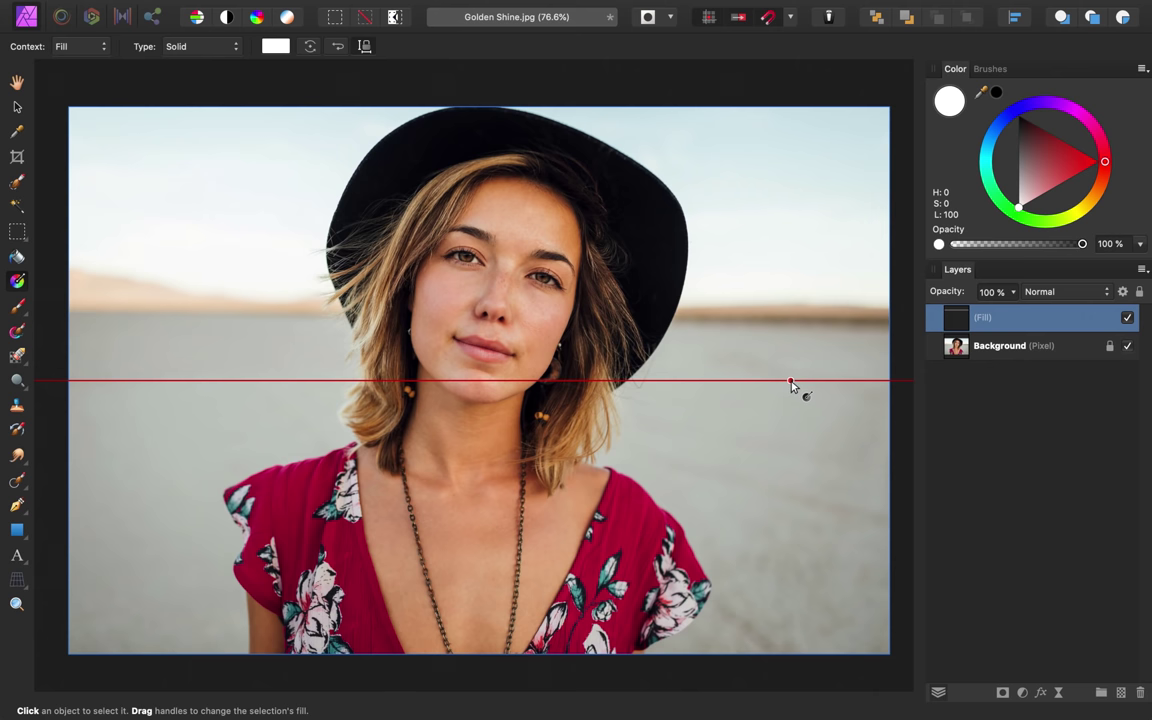
key(b)
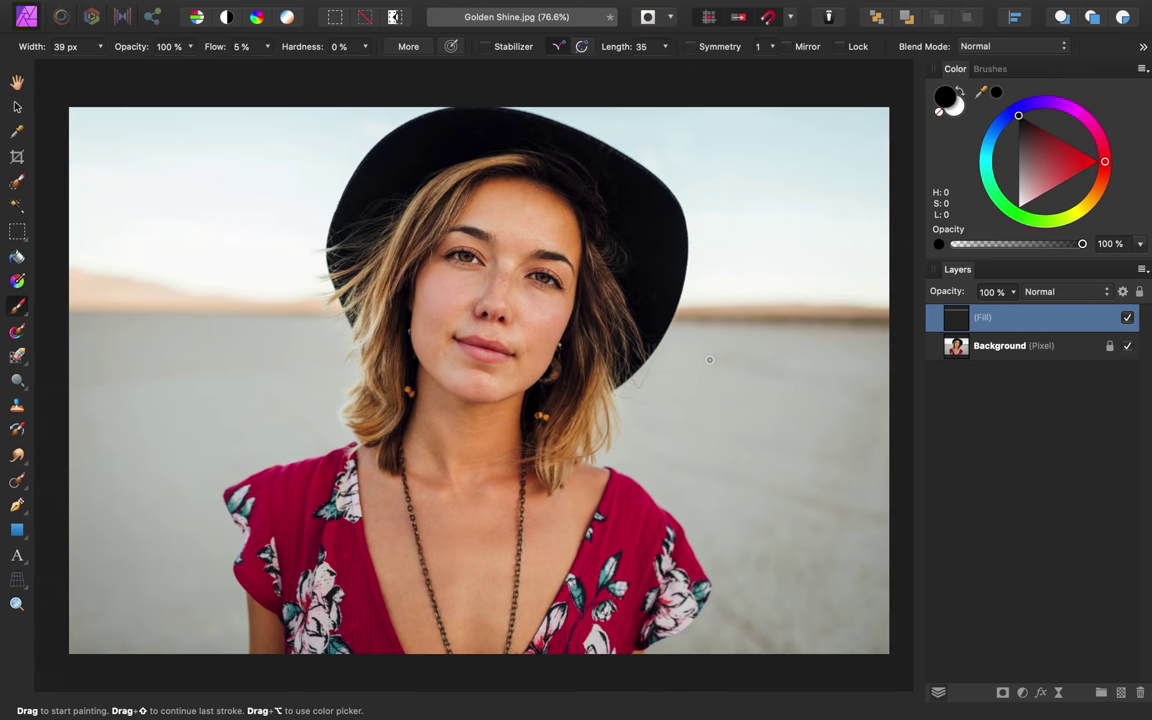
key(x)
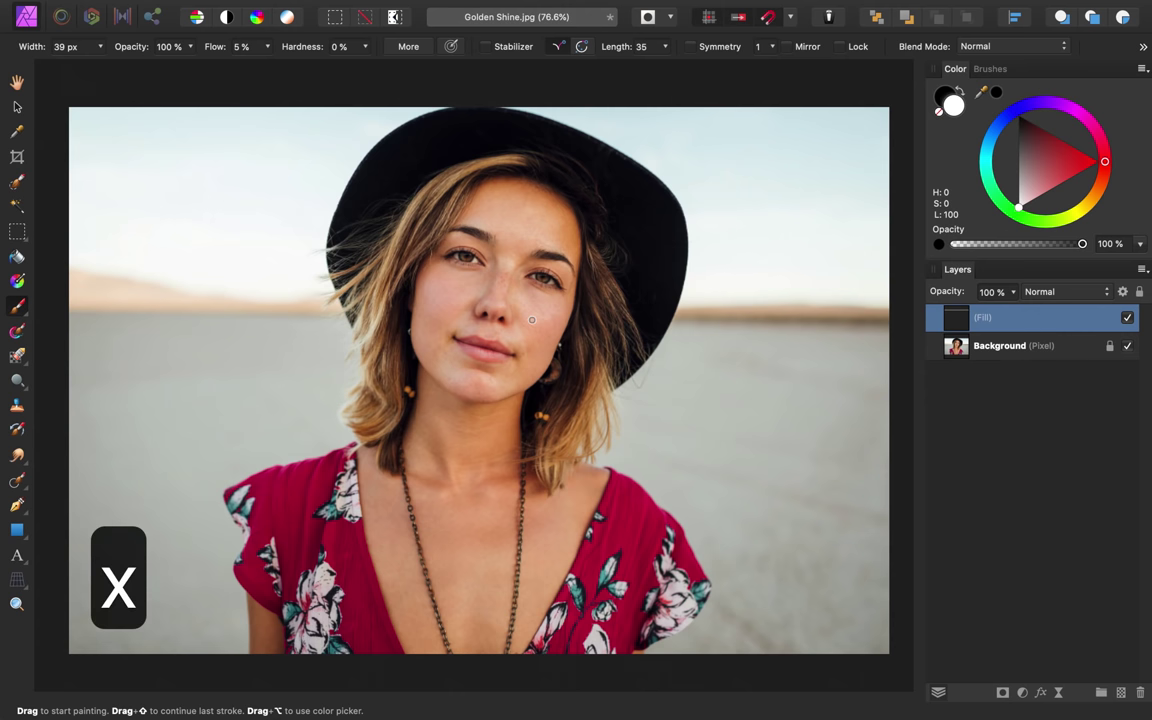
key(bracketright)
key(bracketright)
key(bracketright)
key(bracketright)
key(bracketright)
key(bracketright)
key(bracketright)
key(bracketright)
key(bracketright)
key(bracketright)
key(bracketright)
key(bracketright)
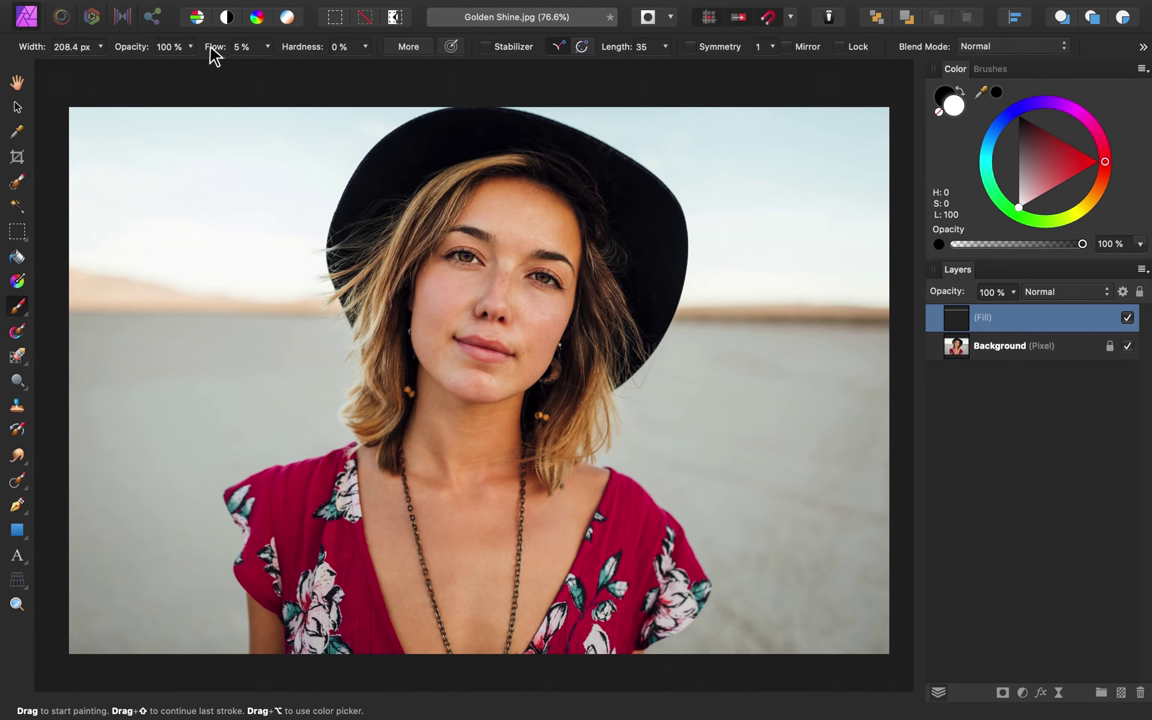
drag(212, 55, 248, 55)
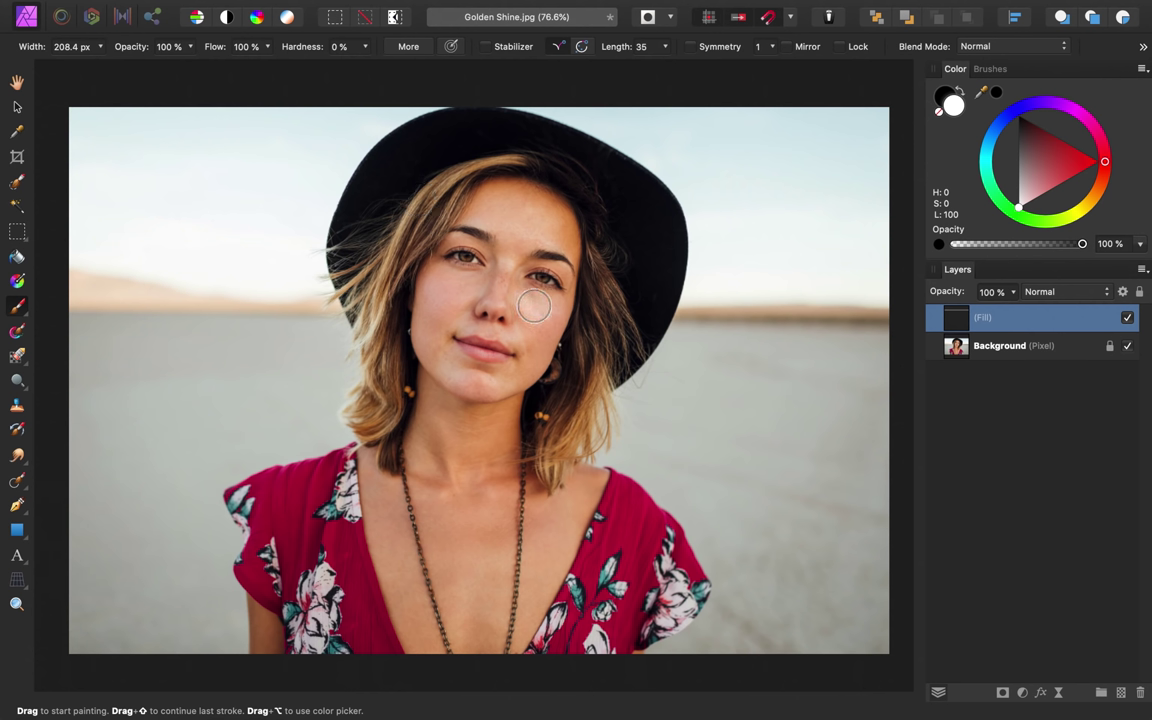
mouse_move(534, 307)
mouse_down()
mouse_move(518, 367)
mouse_move(463, 374)
mouse_move(524, 368)
mouse_move(444, 341)
mouse_move(443, 301)
mouse_move(508, 273)
mouse_move(529, 223)
mouse_move(568, 226)
mouse_move(527, 213)
mouse_move(556, 240)
mouse_move(529, 360)
mouse_move(445, 309)
mouse_move(431, 315)
mouse_move(565, 341)
mouse_move(610, 386)
mouse_up()
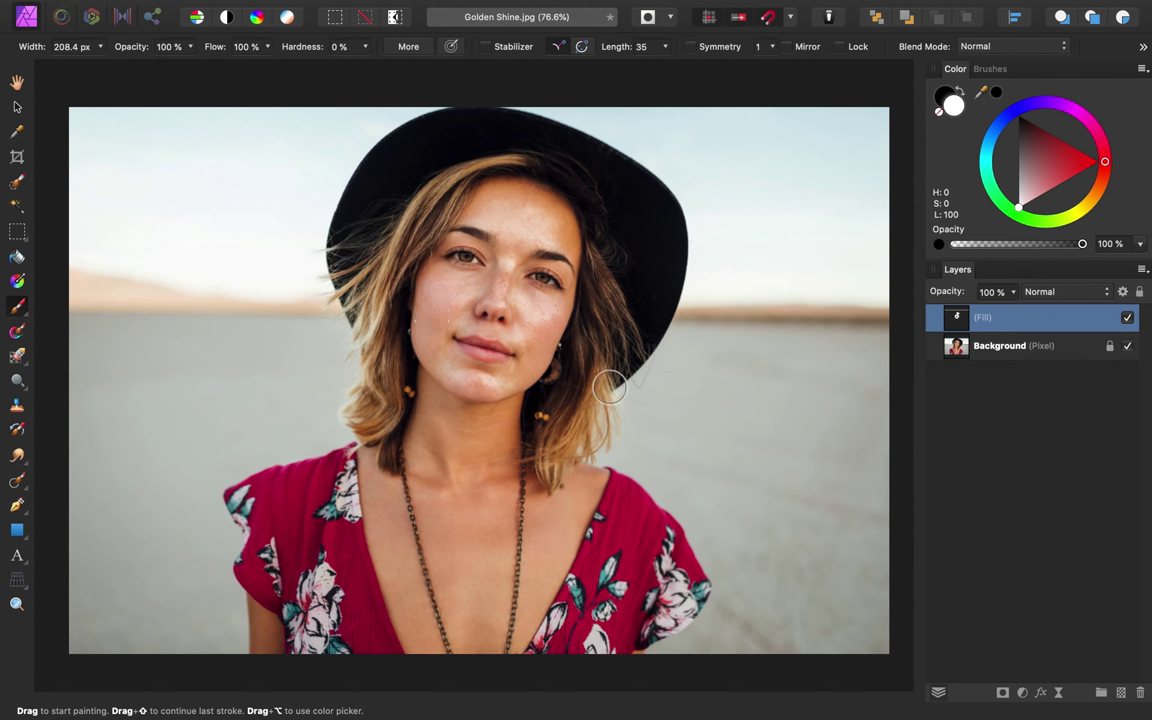
mouse_move(610, 386)
mouse_down()
mouse_move(580, 478)
mouse_move(525, 411)
mouse_move(415, 445)
mouse_move(463, 551)
mouse_move(553, 454)
mouse_move(509, 460)
mouse_move(532, 417)
mouse_up()
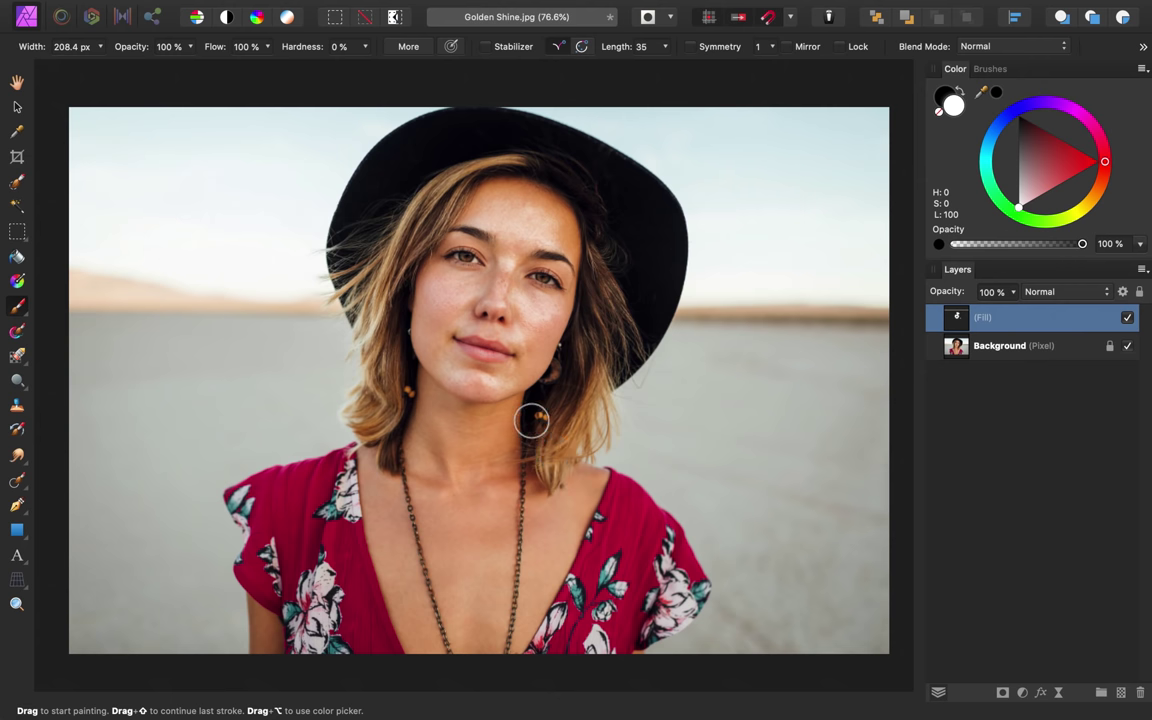
Step: Add a second fill layer on top of the first
mouse_move(334, 8)
click(345, 12)
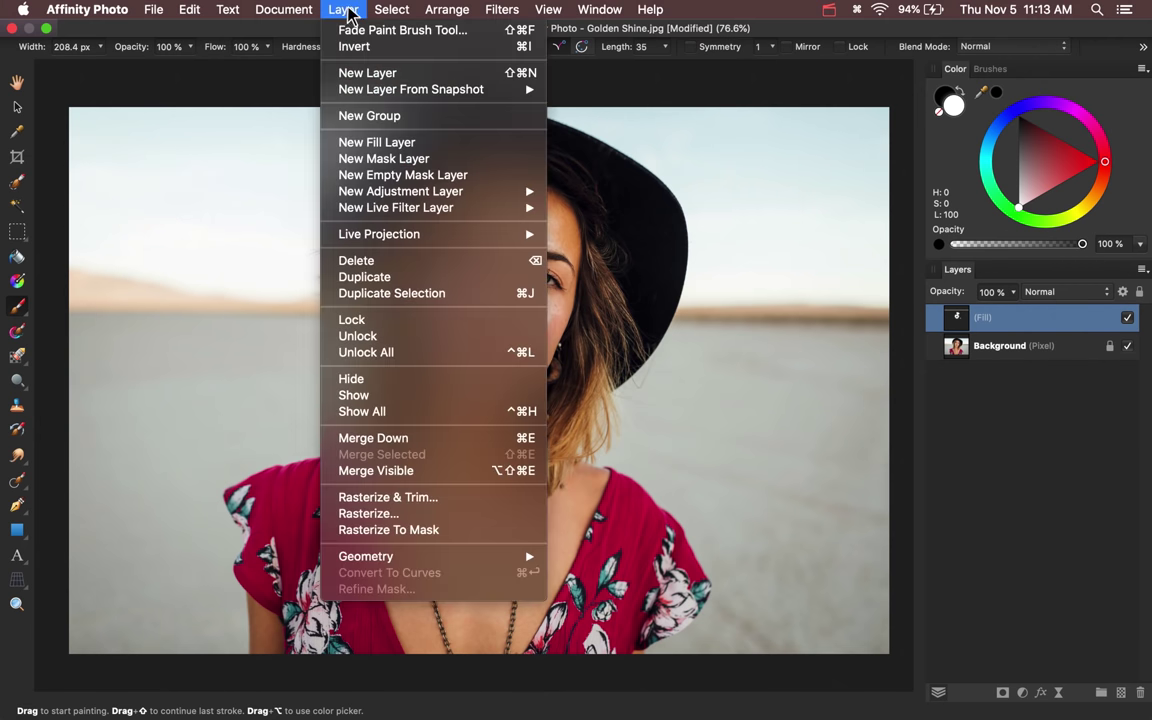
click(360, 142)
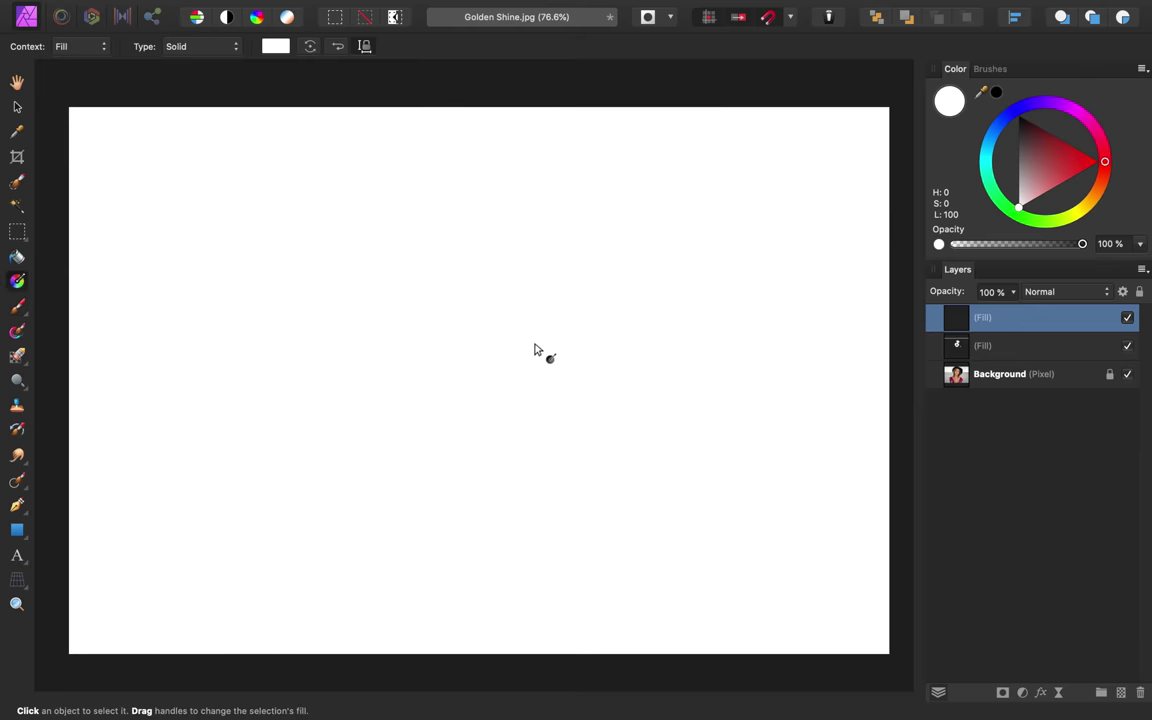
Step: Limit the new fill to Underlying In about 63% and Out 0%, then invert it
click(1122, 291)
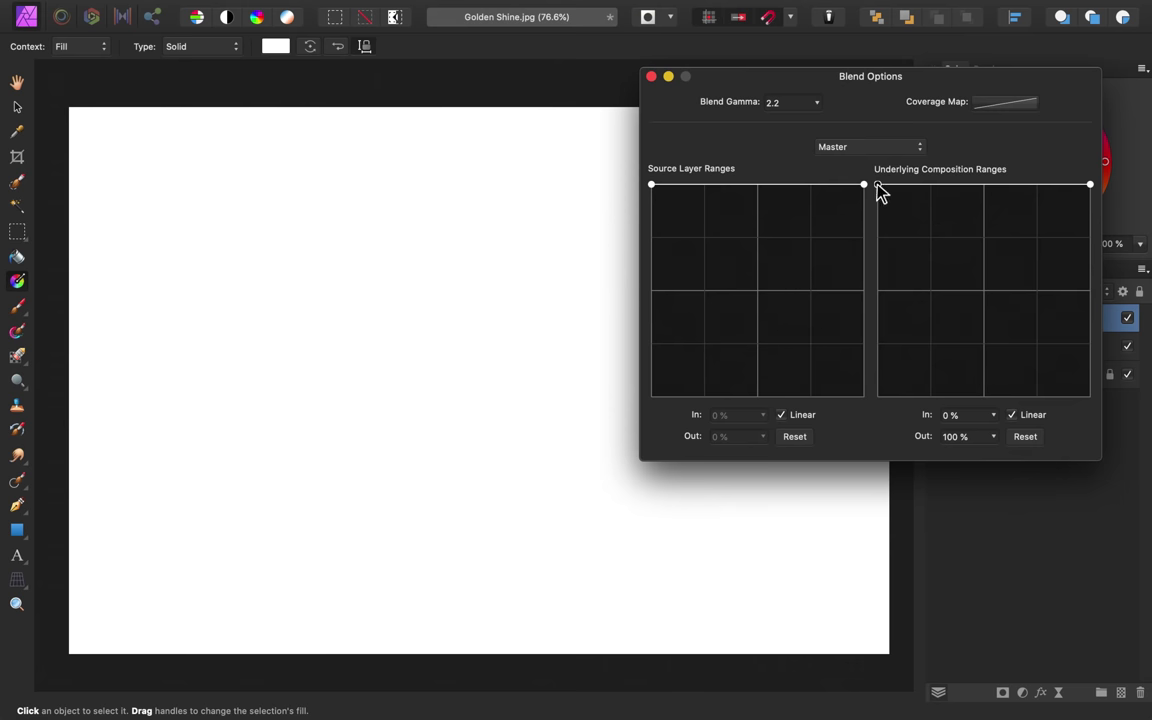
drag(879, 187, 1012, 405)
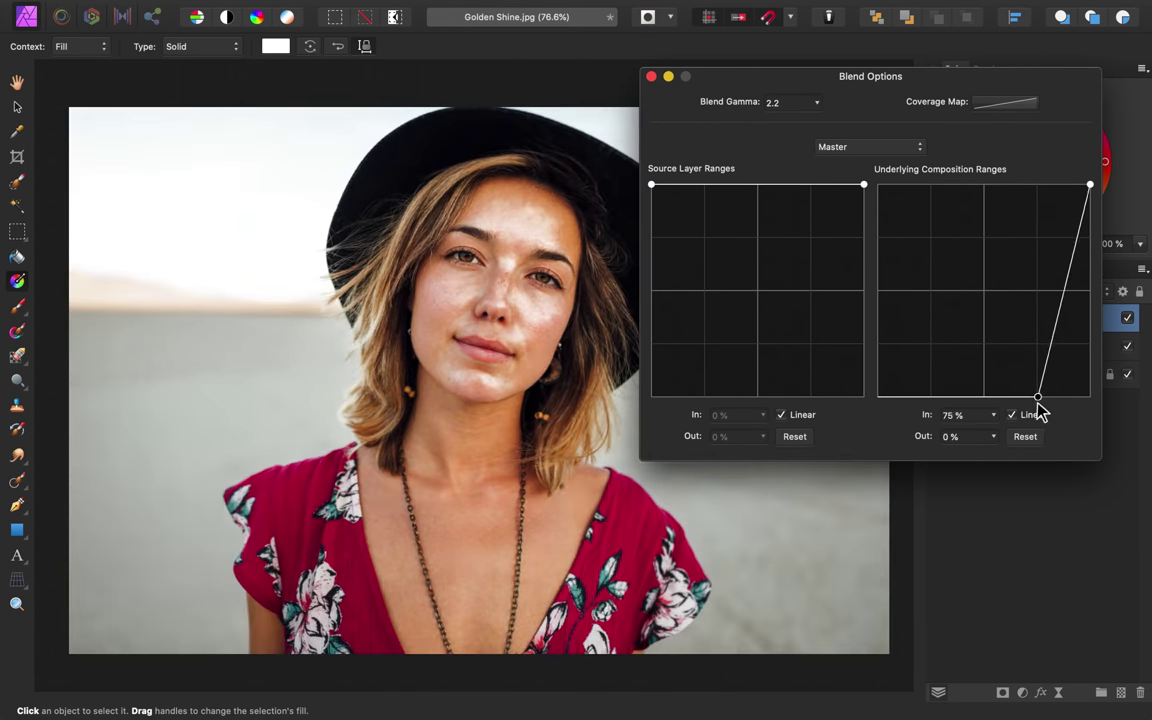
drag(1038, 405, 1011, 405)
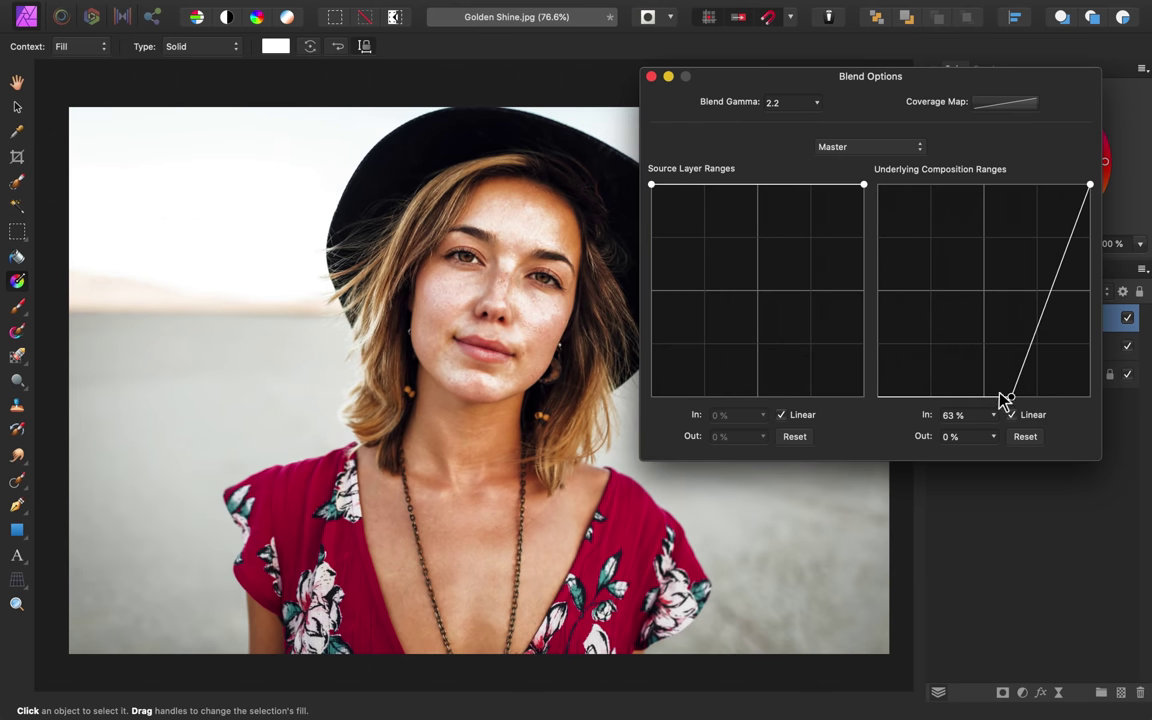
click(651, 76)
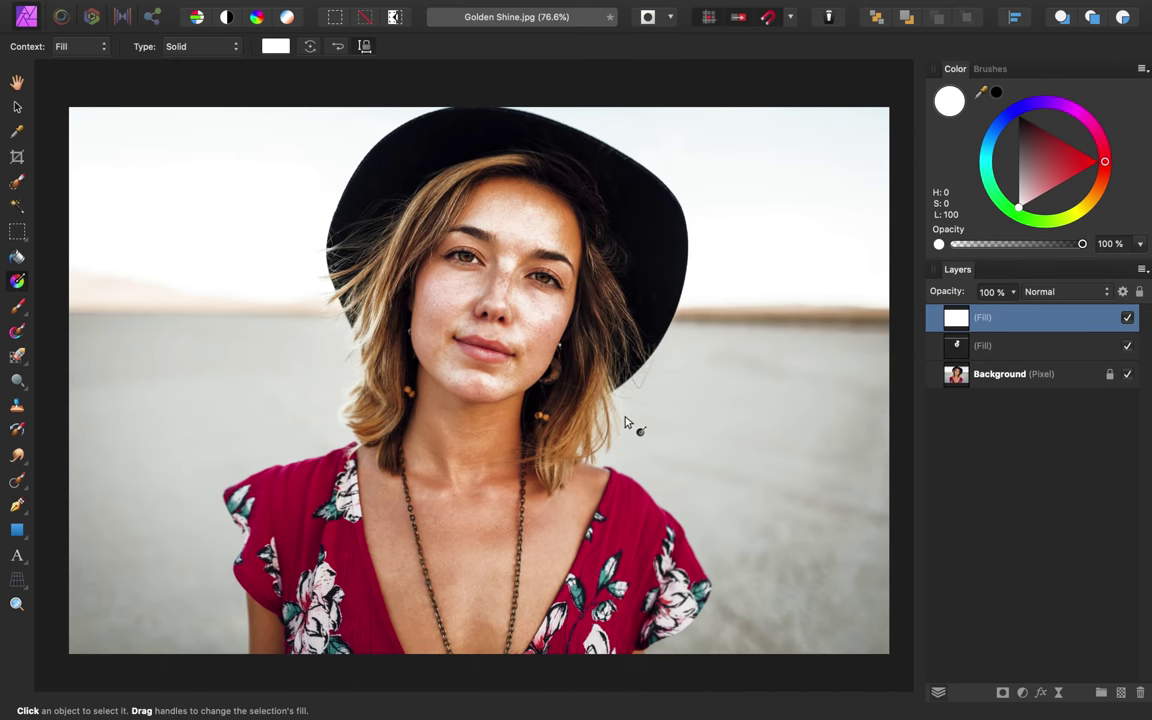
key(super+i)
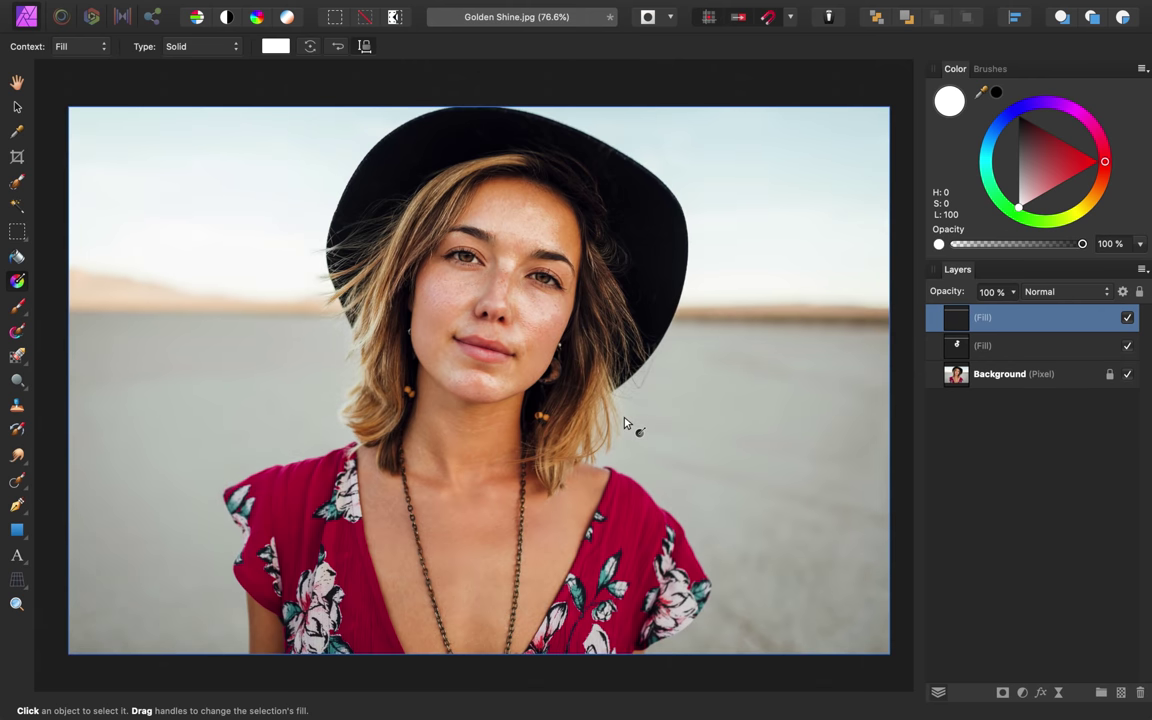
Step: Paint the second highlight fill over the neck and chin with a brush around 125 px
key(b)
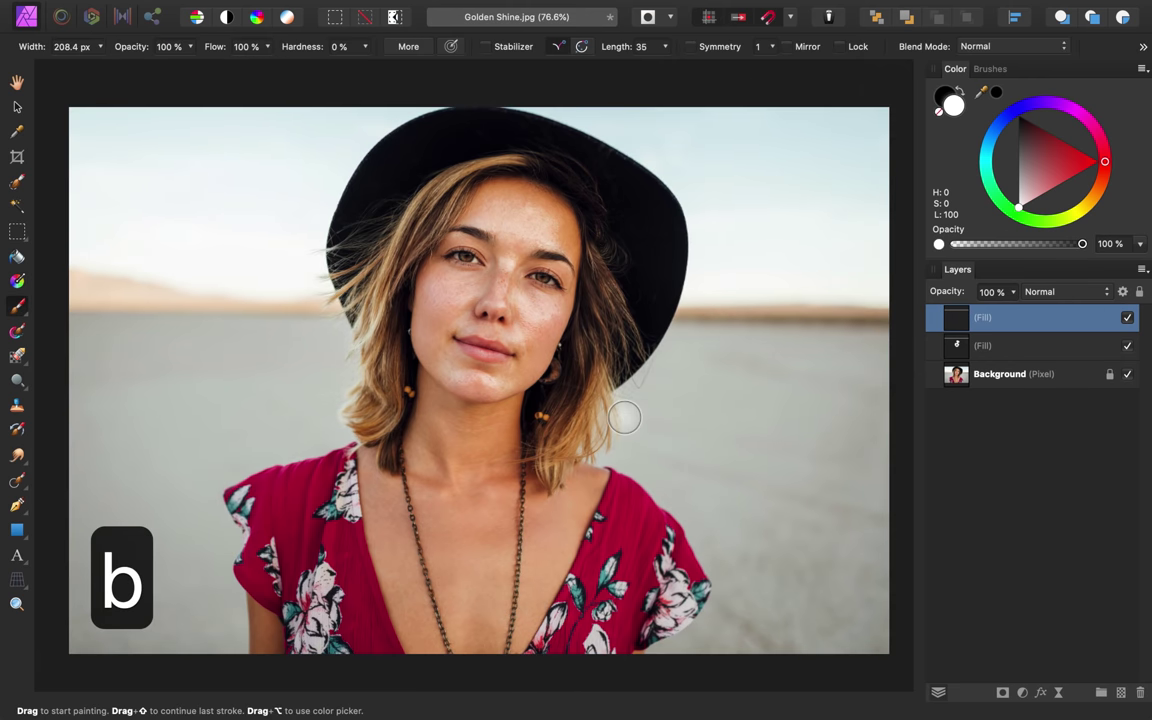
mouse_move(552, 512)
mouse_down()
mouse_move(546, 505)
mouse_move(559, 523)
mouse_move(535, 558)
mouse_move(540, 524)
mouse_move(537, 572)
mouse_up()
key(bracketleft)
key(bracketleft)
key(bracketleft)
key(bracketleft)
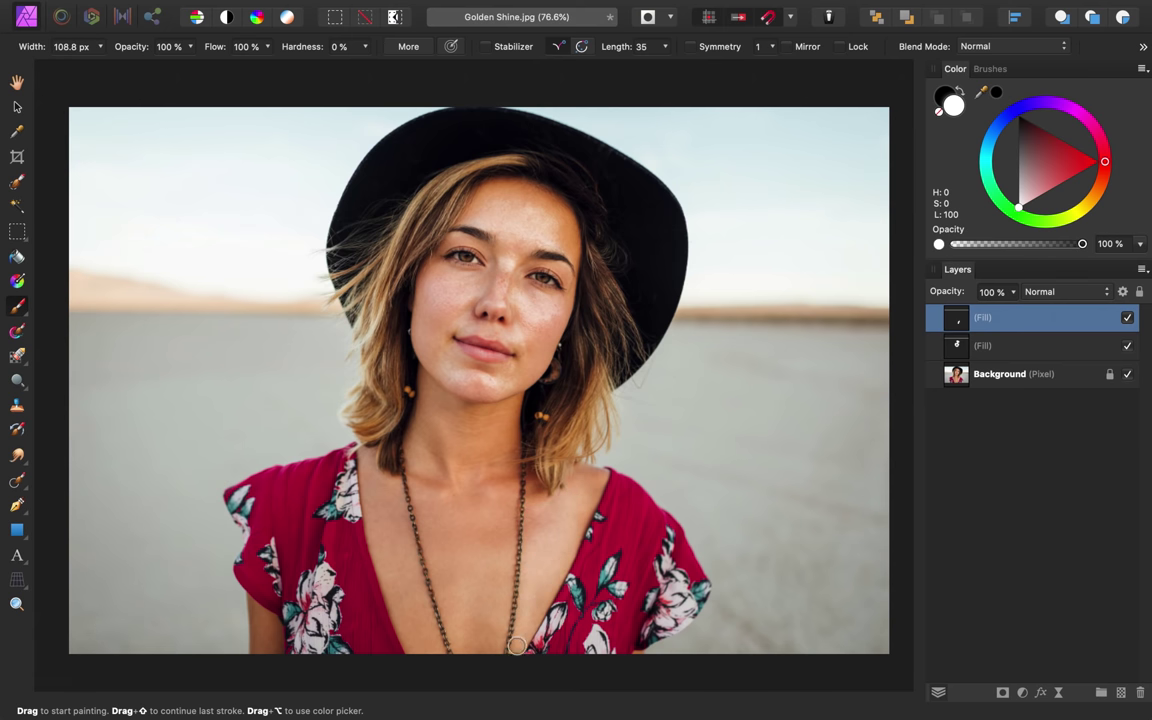
key(bracketright)
key(bracketright)
key(bracketright)
key(bracketright)
key(bracketright)
mouse_move(440, 399)
mouse_down()
mouse_move(429, 393)
mouse_move(425, 440)
mouse_move(450, 577)
mouse_move(483, 665)
mouse_up()
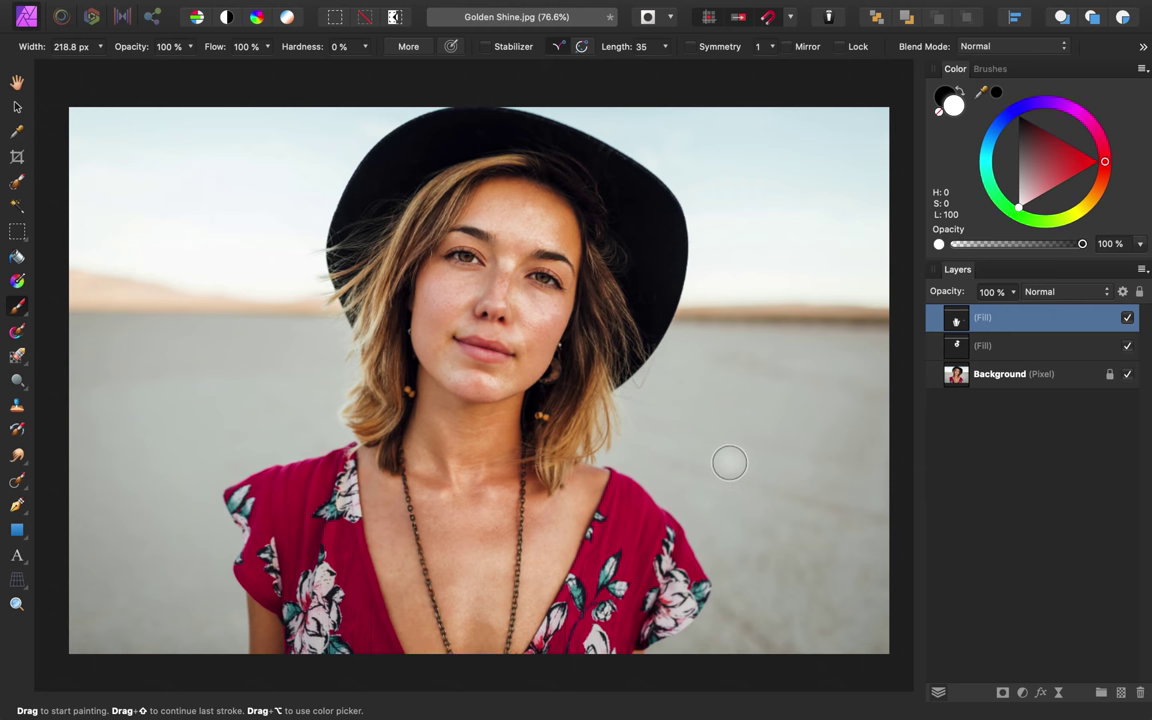
Step: Select both fill layers and toggle their visibility off and on to compare
shift+click(1055, 346)
click(1127, 346)
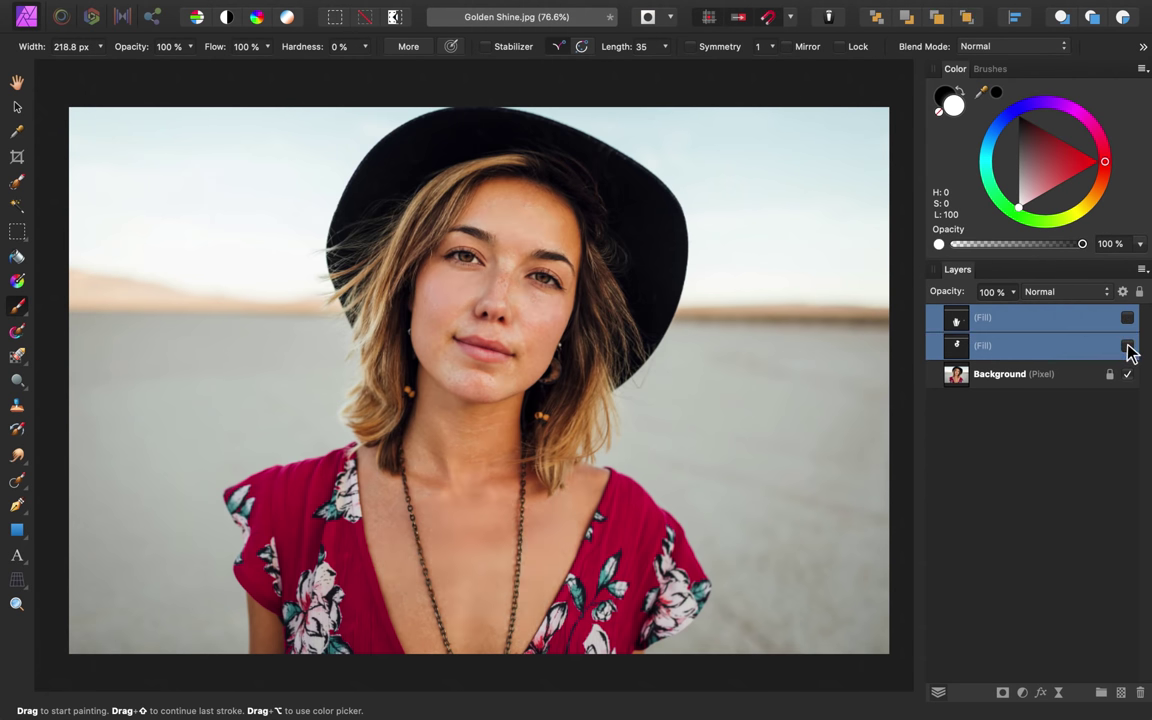
click(1127, 346)
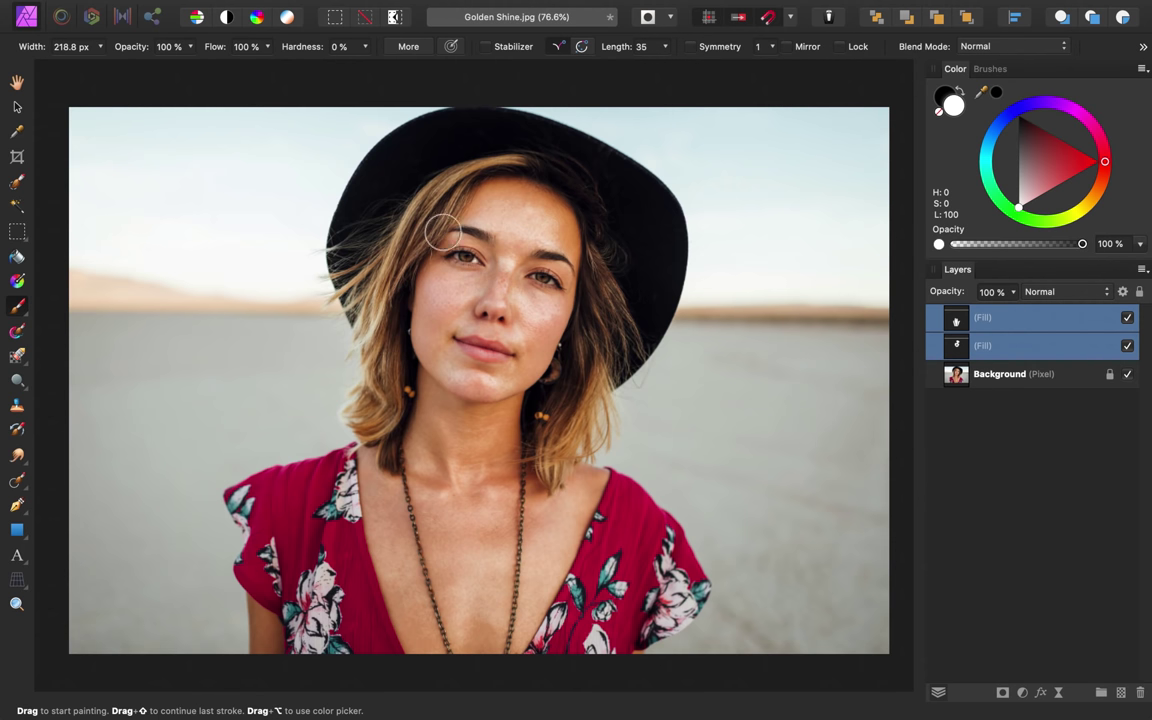
Step: Add a third fill layer and set its colour to black
click(343, 9)
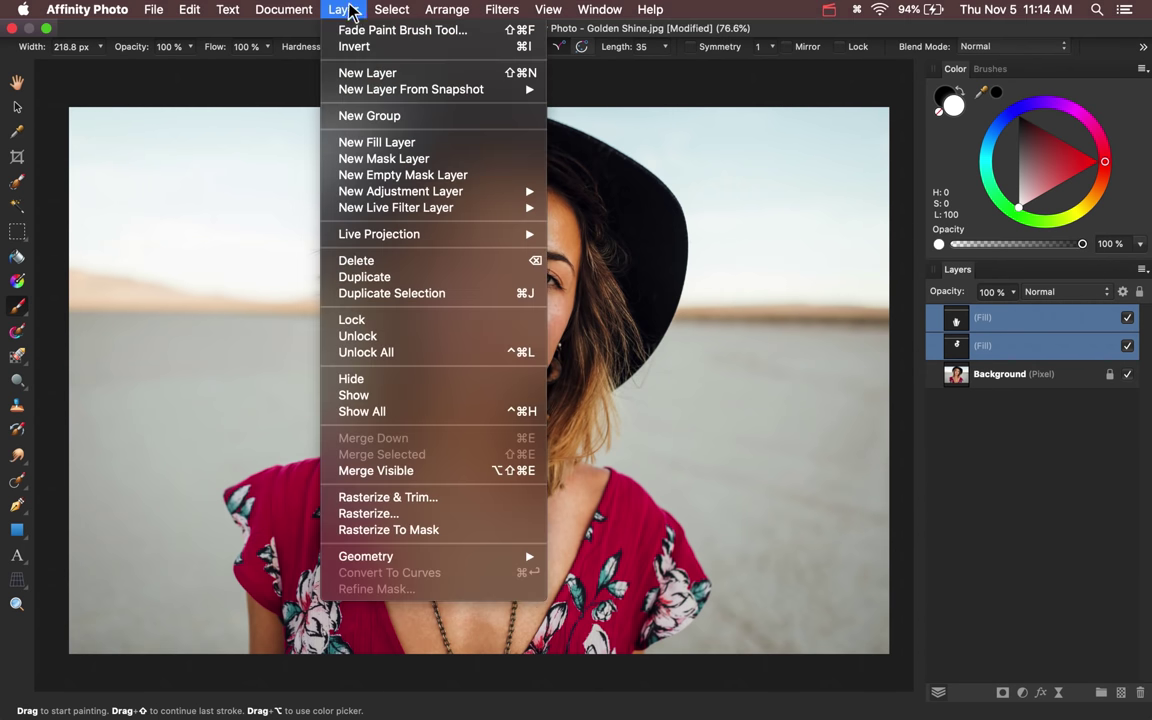
click(410, 145)
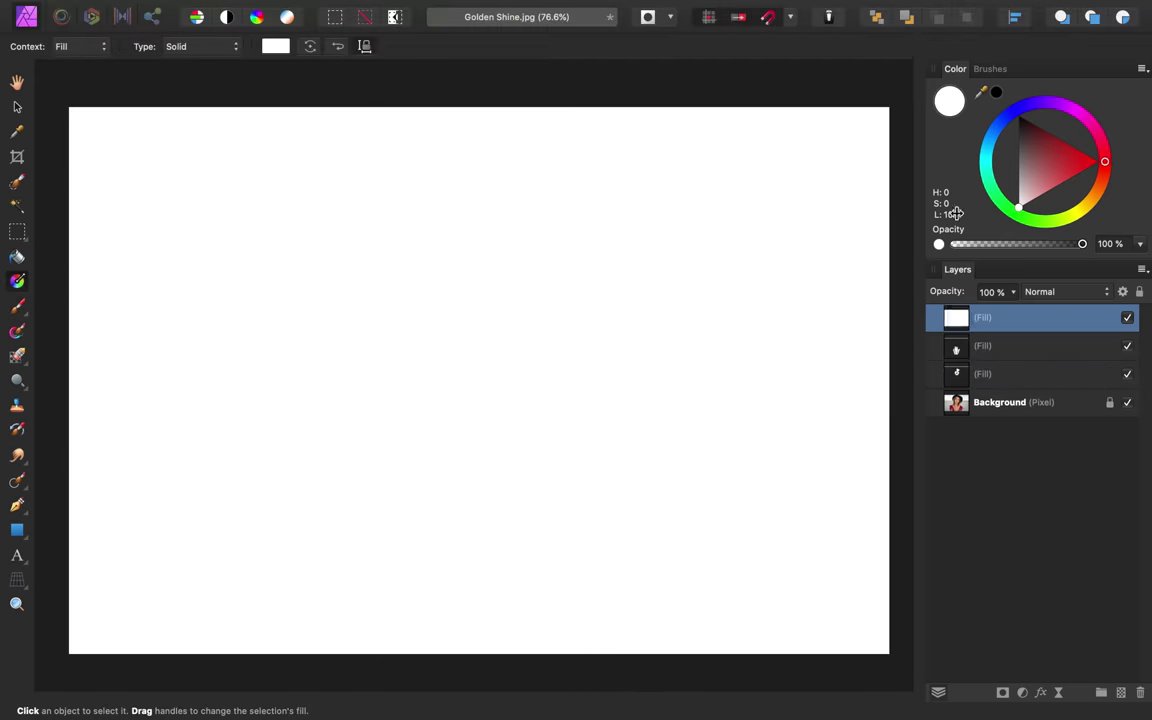
mouse_move(1024, 135)
mouse_down()
mouse_move(1010, 108)
mouse_move(1016, 115)
mouse_up()
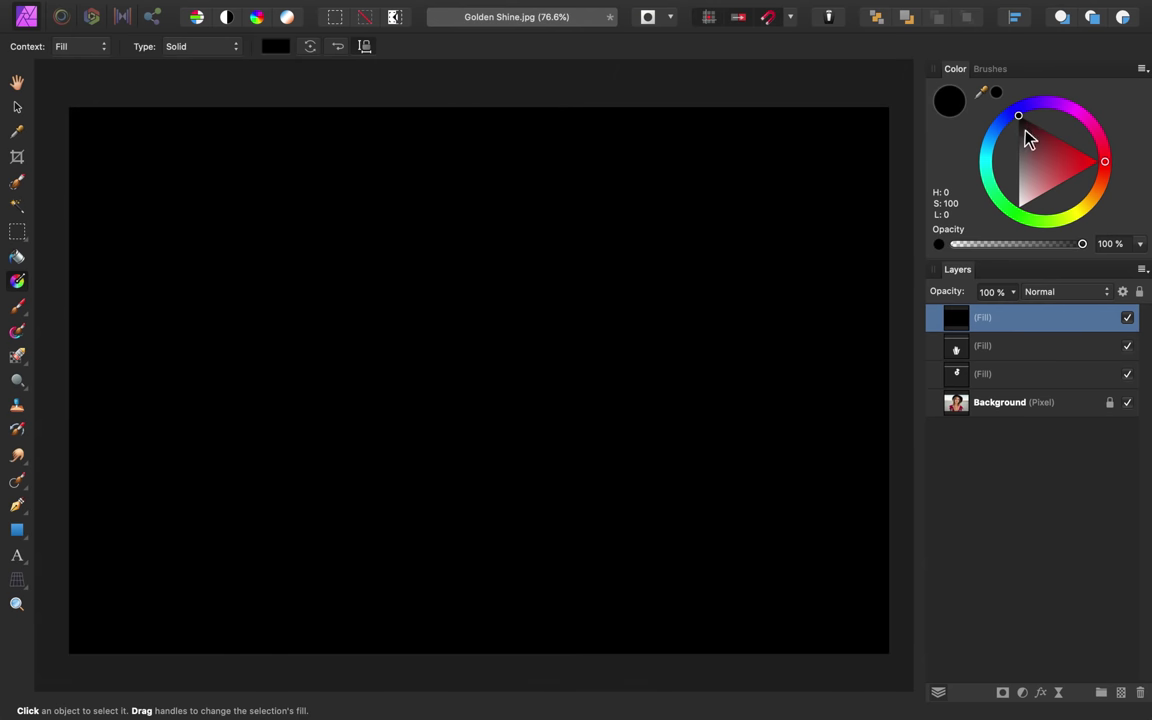
Step: Restrict the black fill's Underlying Composition range to about 69% In and 0% Out
click(1121, 291)
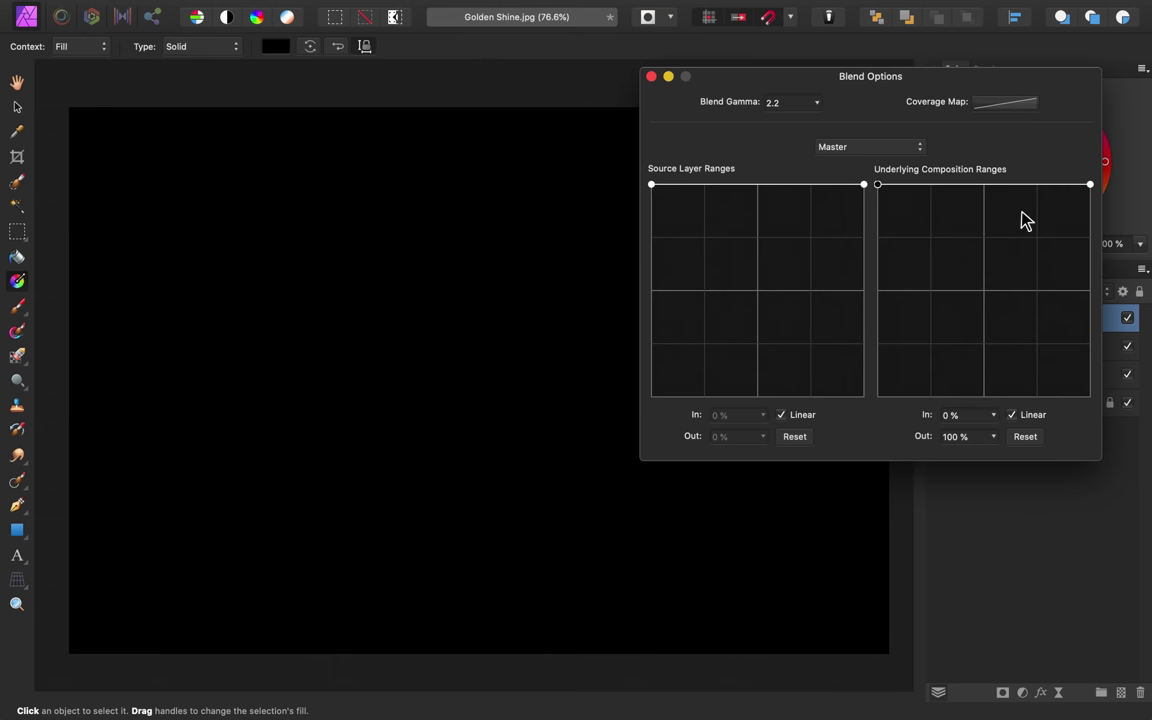
drag(1091, 187, 1092, 404)
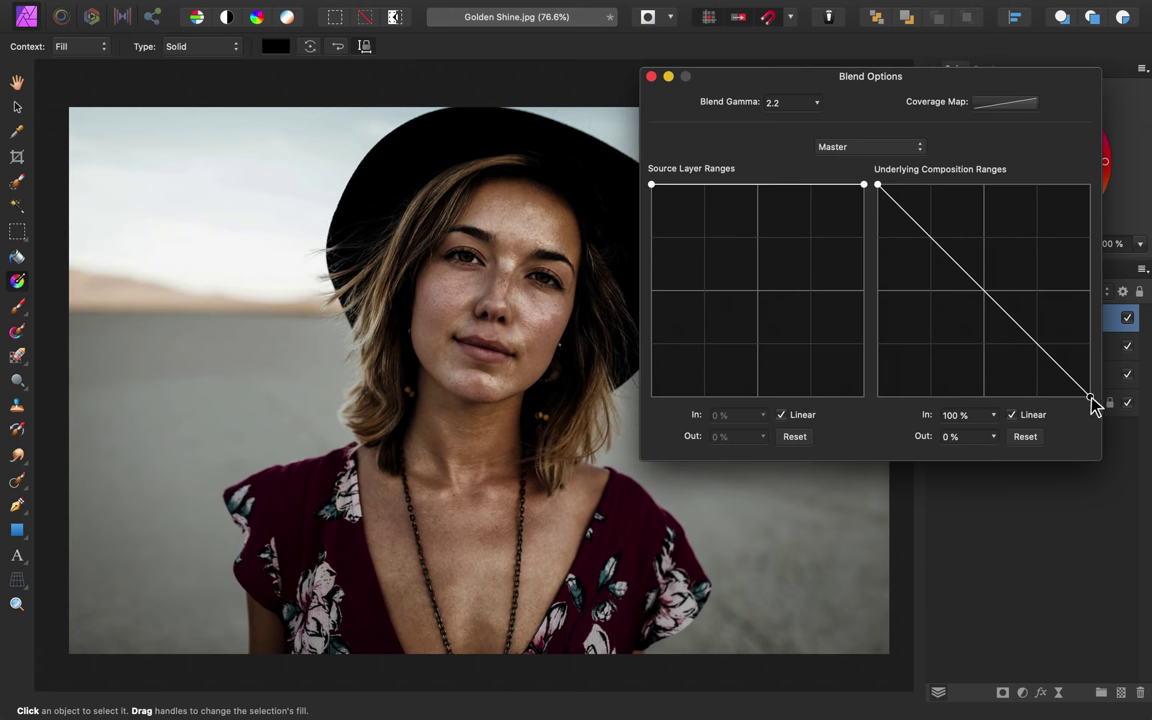
drag(1091, 400, 1031, 418)
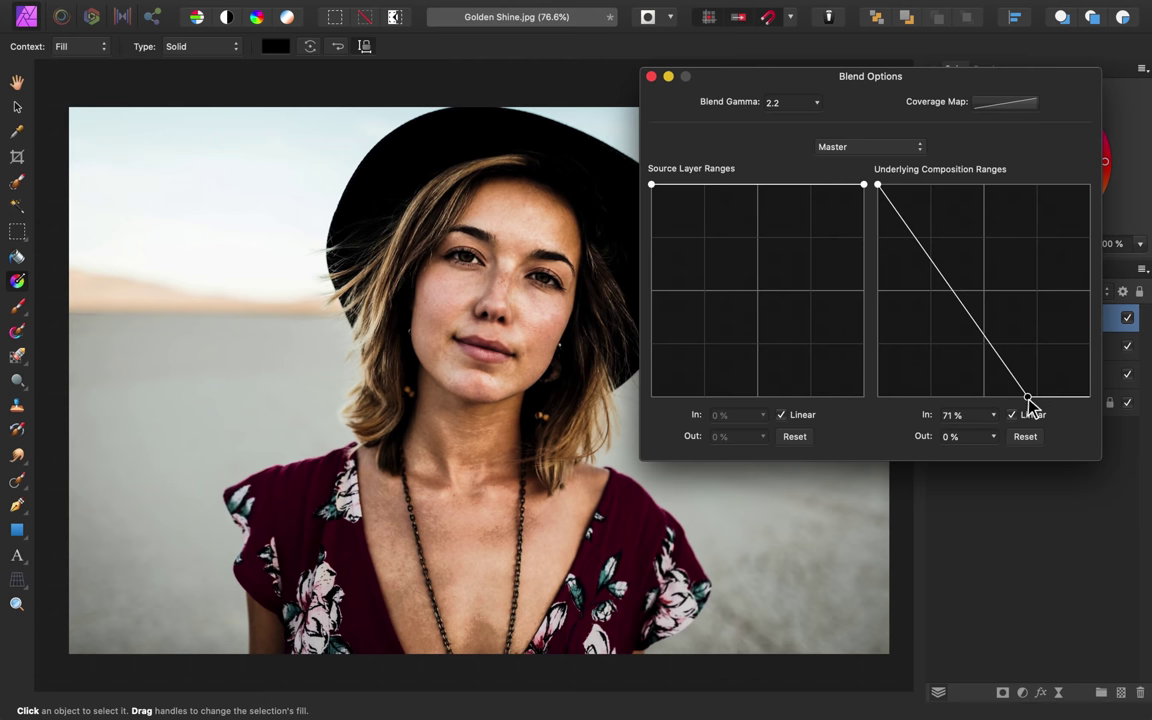
mouse_move(1030, 405)
mouse_down()
mouse_move(1049, 406)
mouse_move(929, 404)
mouse_move(1040, 420)
mouse_move(1027, 425)
mouse_up()
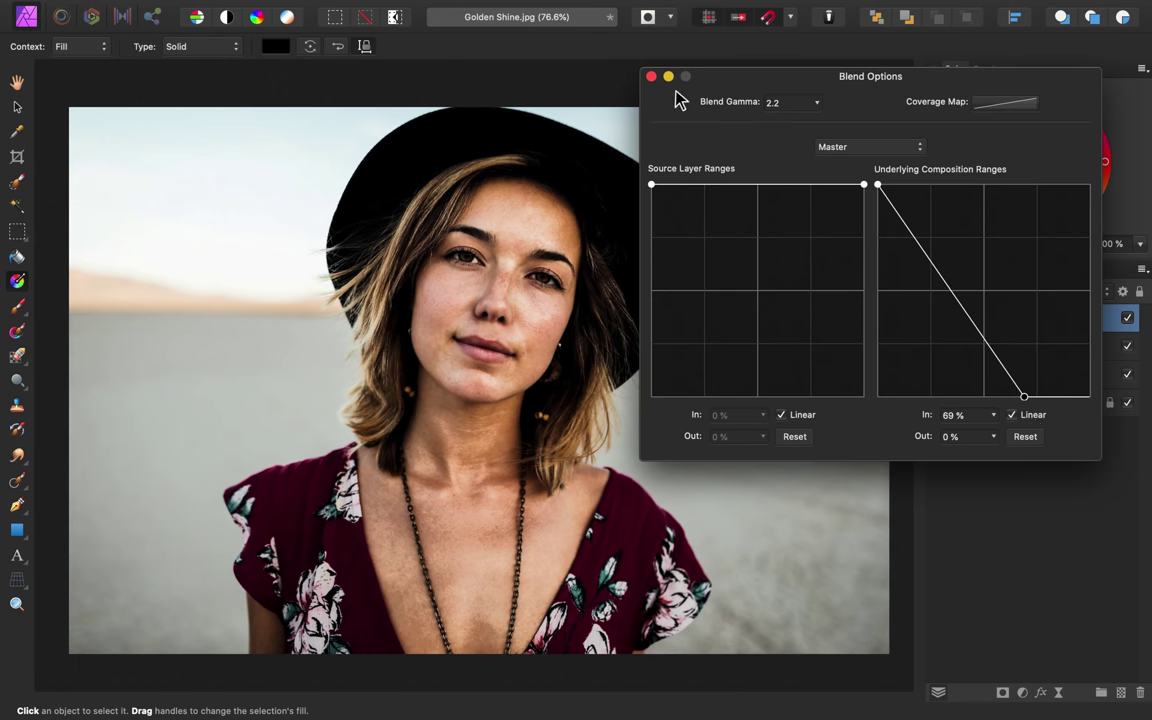
click(651, 77)
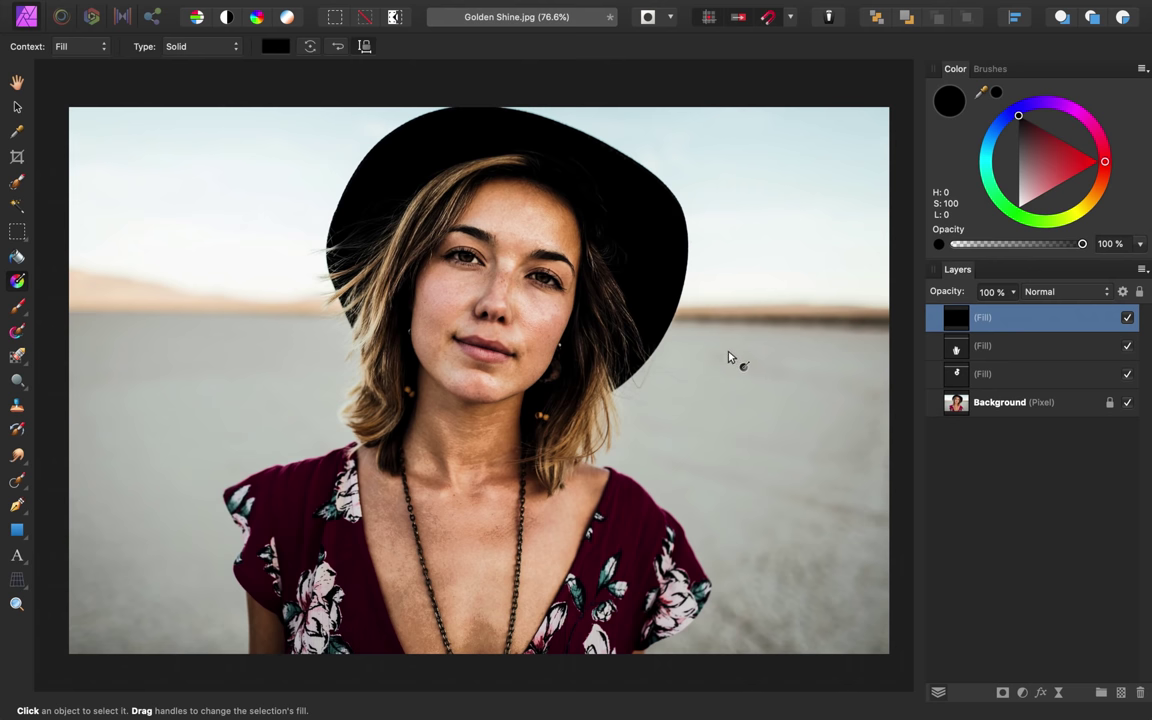
Step: Invert the black fill and paint white back over the chin, left cheek and forehead
key(super+i)
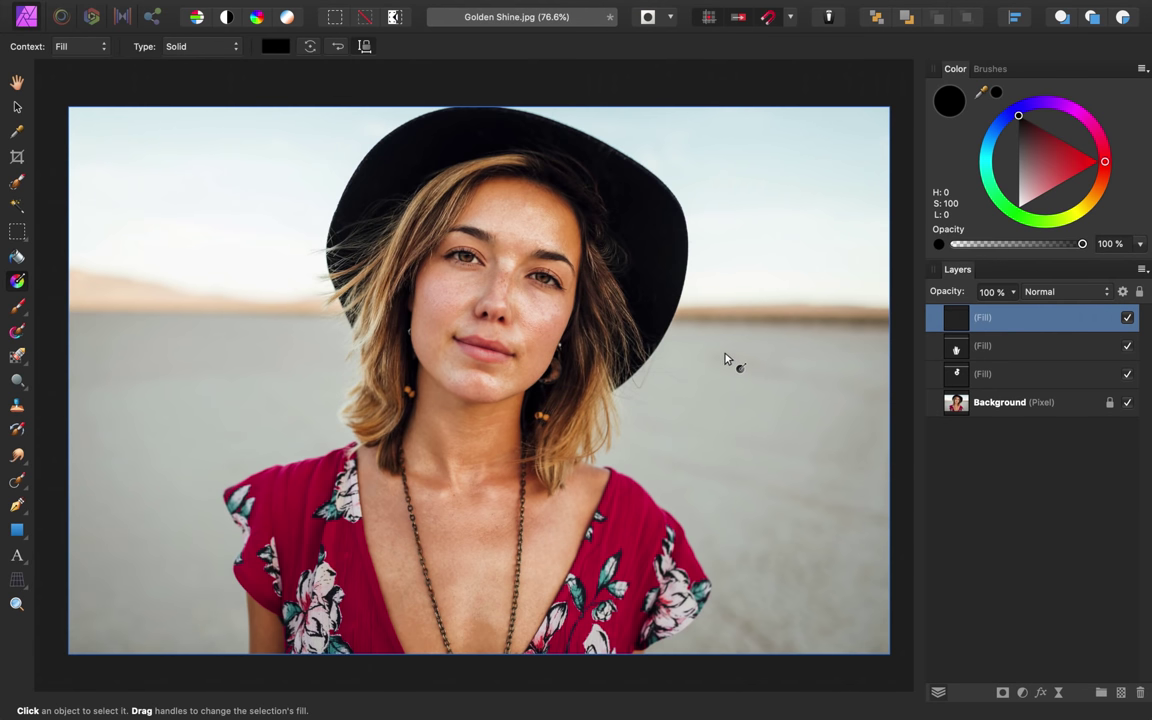
key(b)
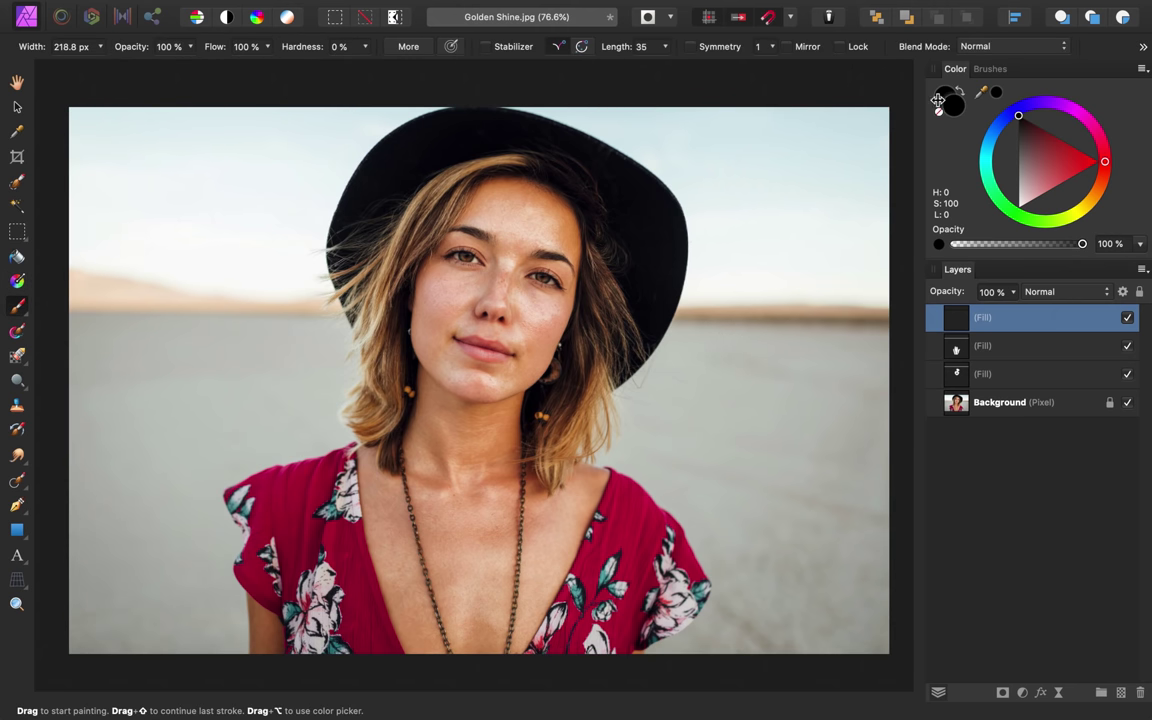
key(d)
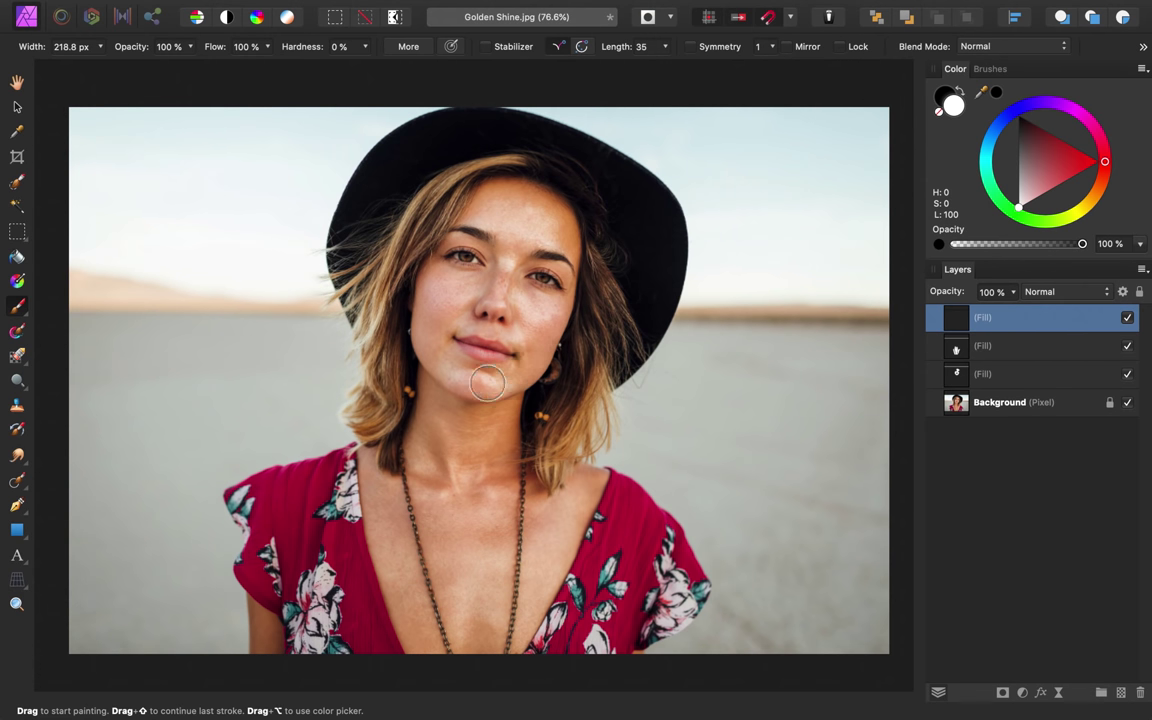
mouse_move(487, 383)
mouse_down()
mouse_move(427, 308)
mouse_move(442, 317)
mouse_move(459, 297)
mouse_move(490, 298)
mouse_move(524, 226)
mouse_up()
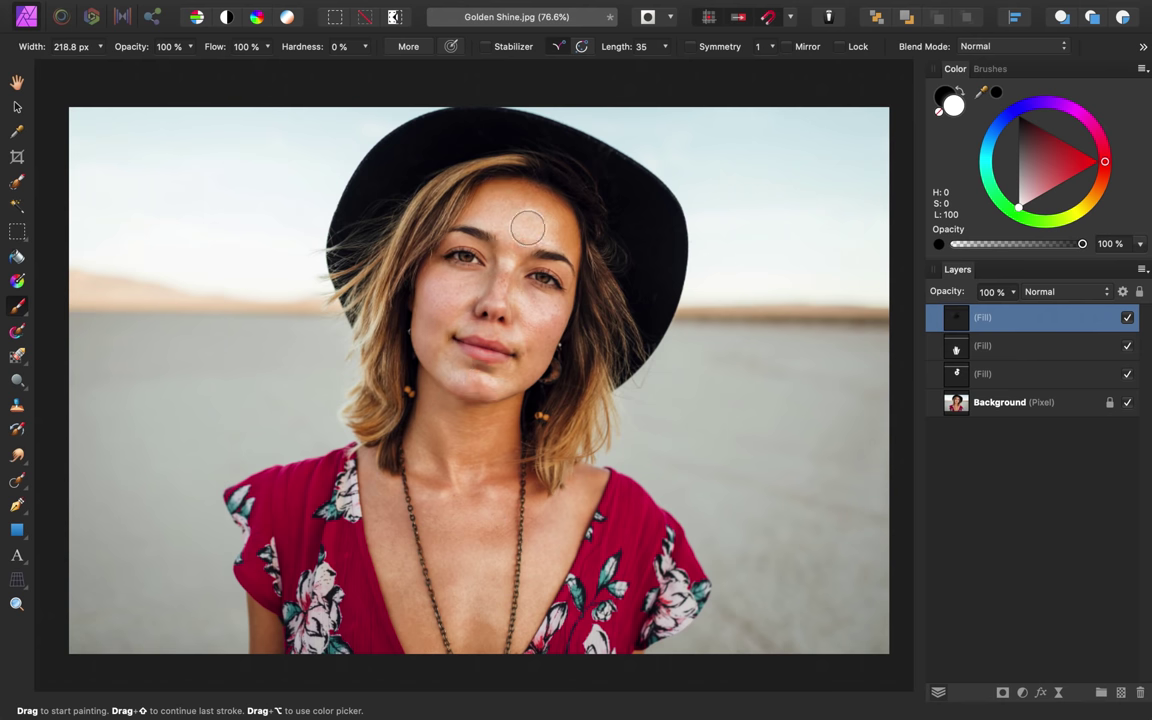
Step: Toggle the top fill layer's visibility twice to compare before and after
click(1128, 319)
click(1128, 319)
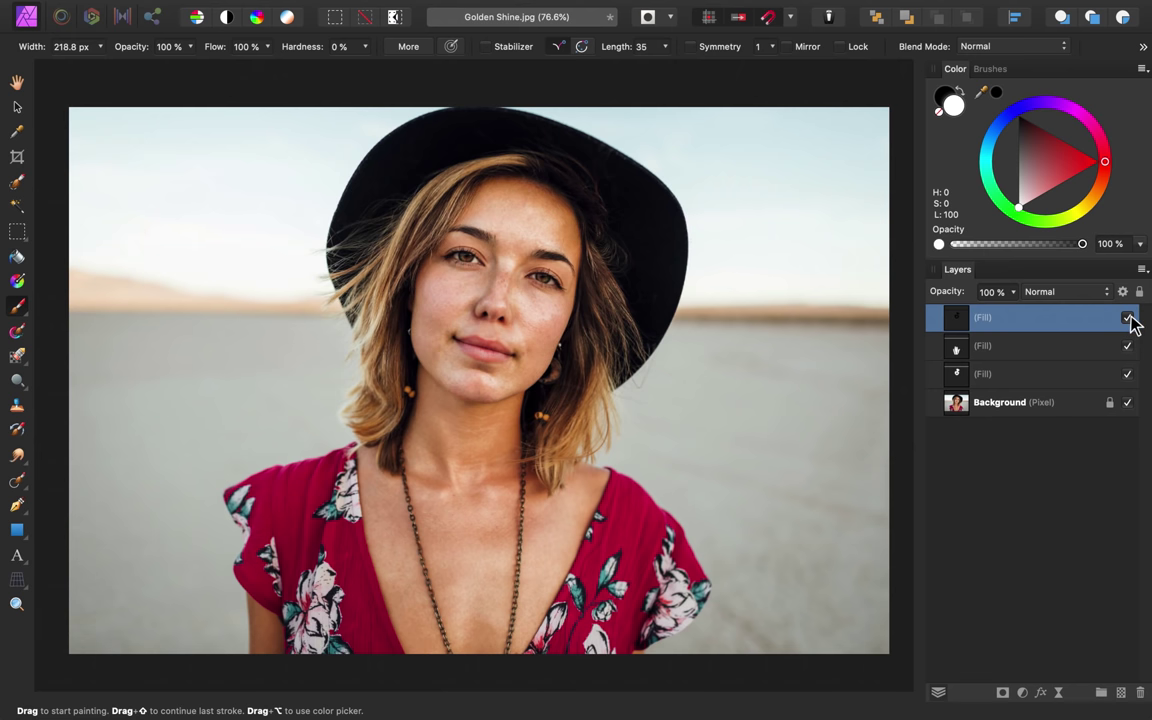
click(1128, 319)
click(1128, 319)
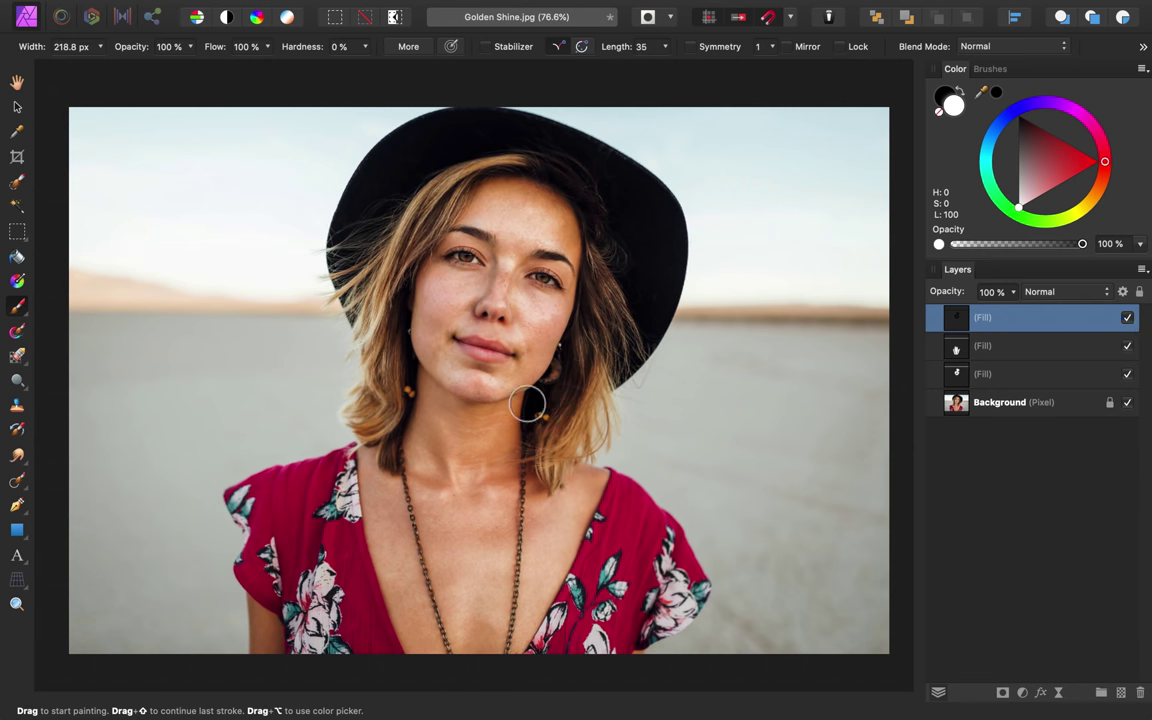
Step: Add a fourth fill layer and set its colour to black
mouse_move(316, 30)
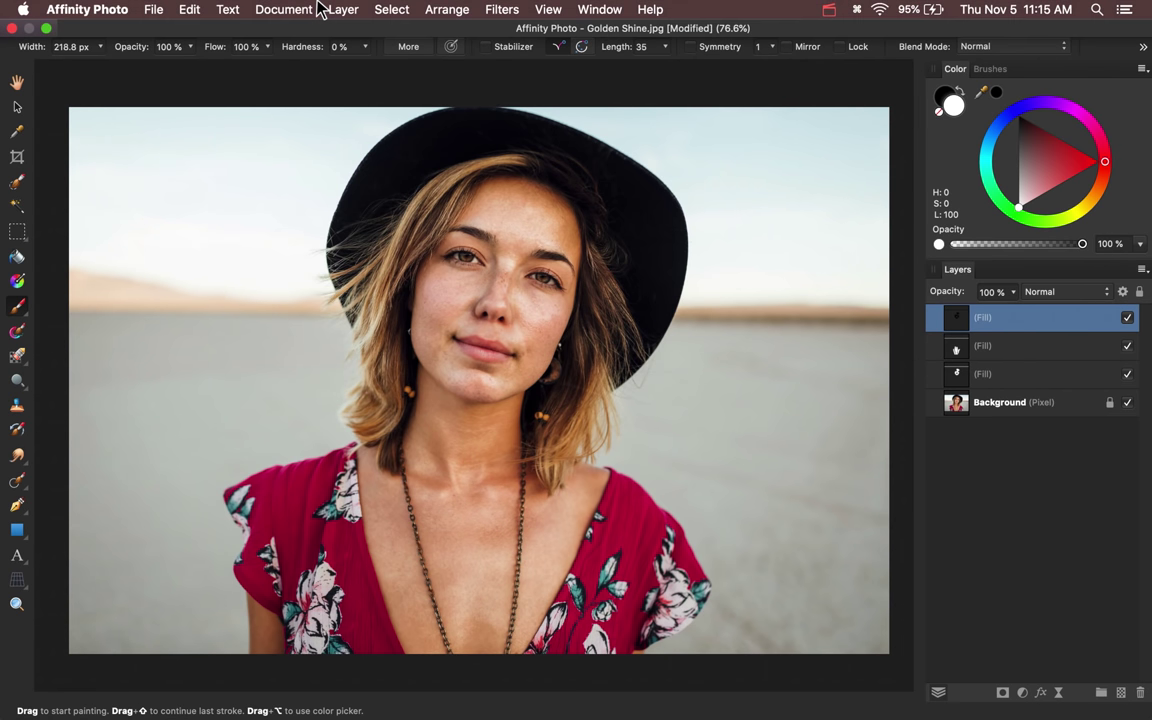
click(342, 10)
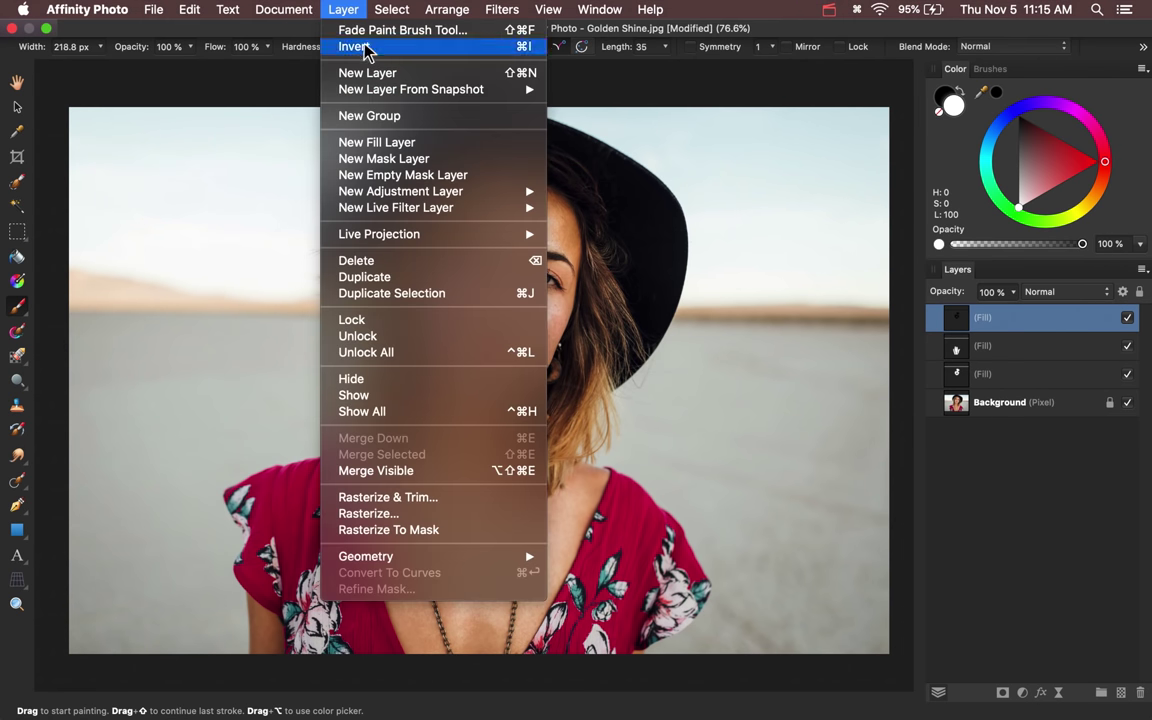
click(385, 142)
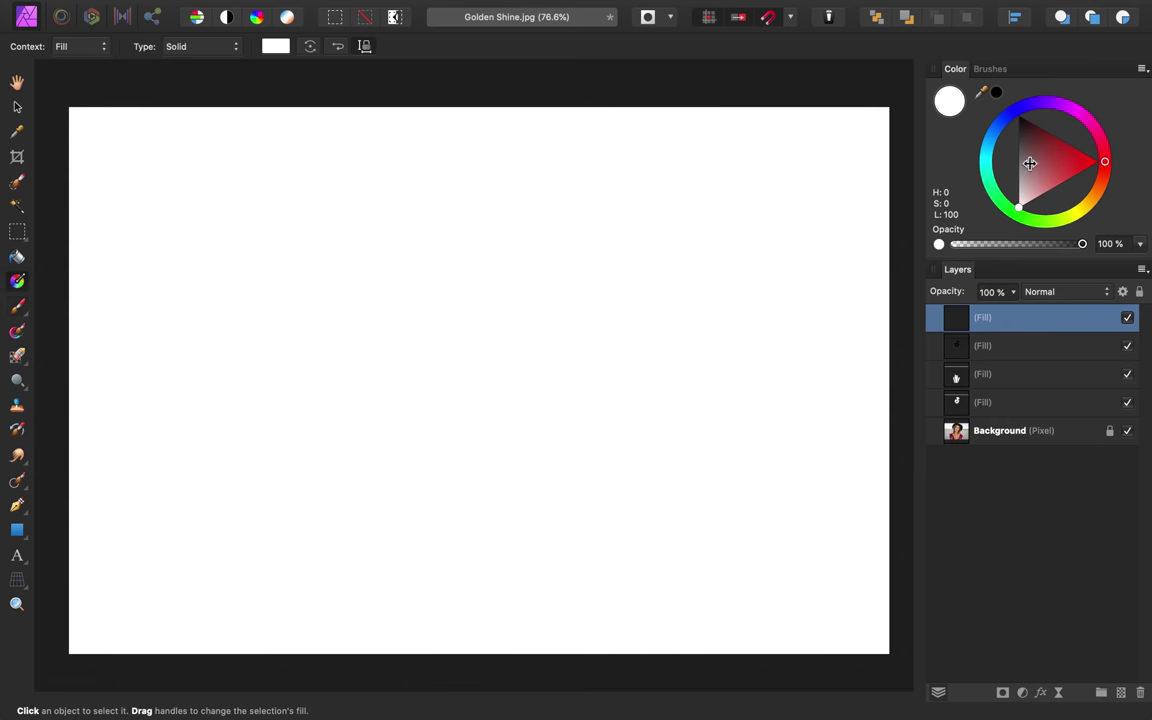
mouse_move(1029, 162)
mouse_down()
mouse_move(1018, 116)
mouse_move(1015, 130)
mouse_up()
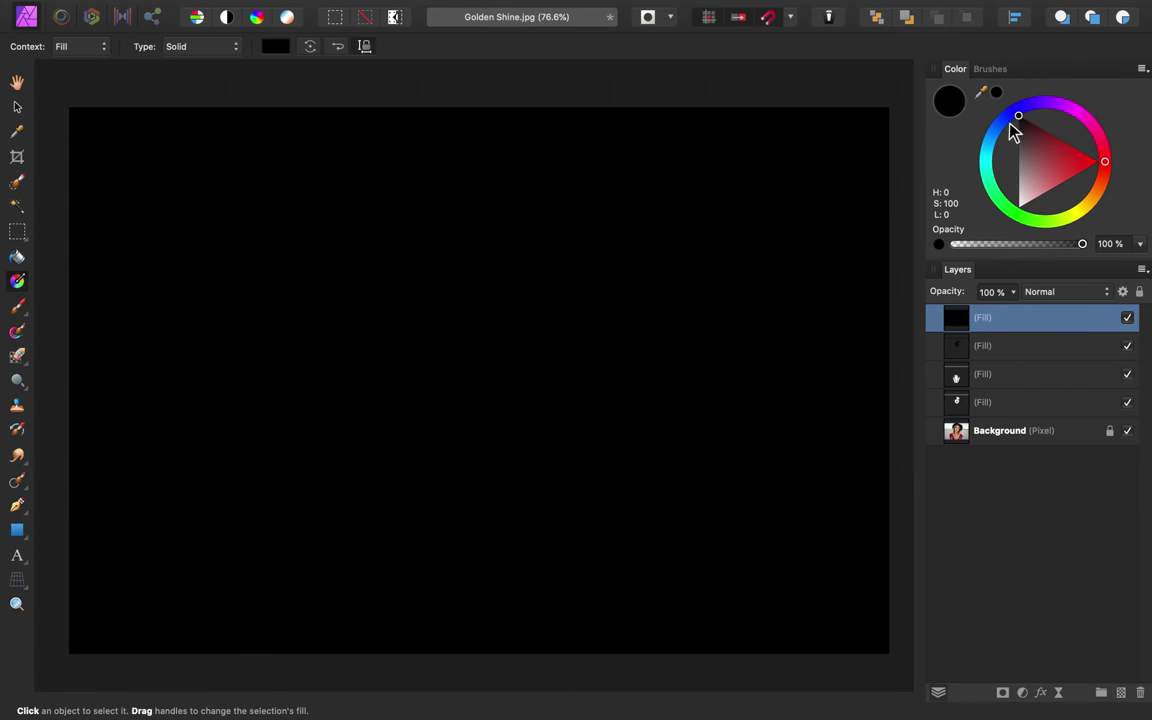
Step: Limit the black fill to underlying tones about 62% In / 0% Out, then invert it
click(1123, 292)
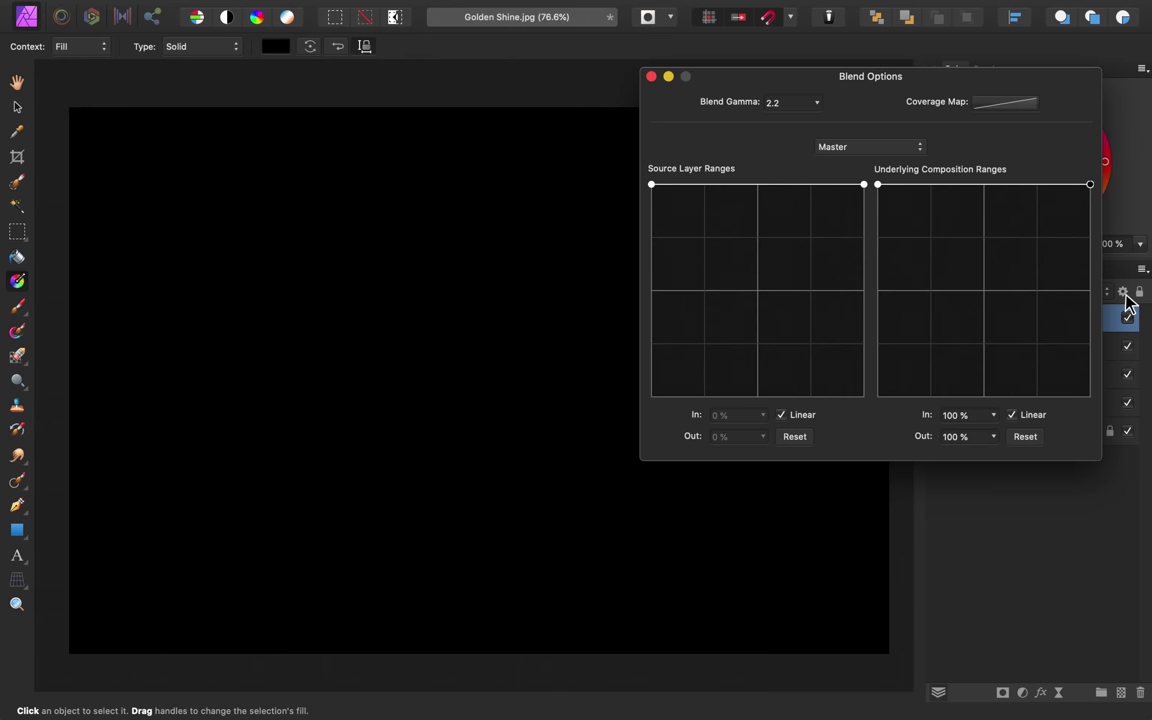
drag(1090, 185, 1009, 406)
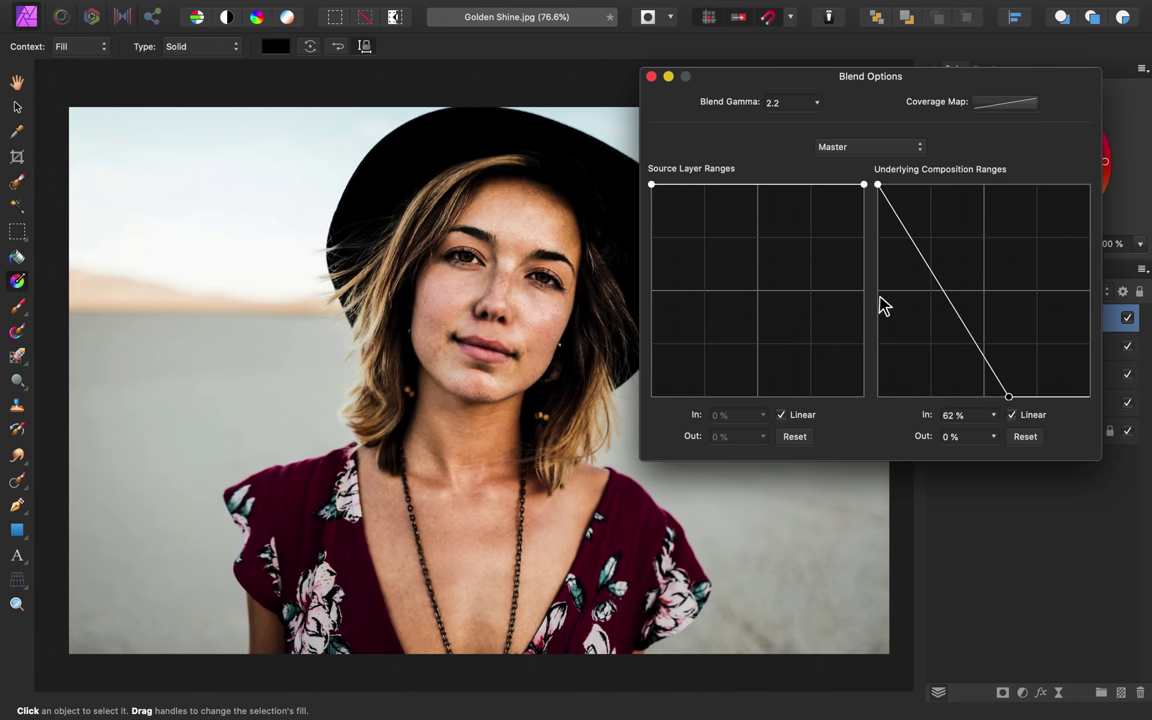
click(651, 77)
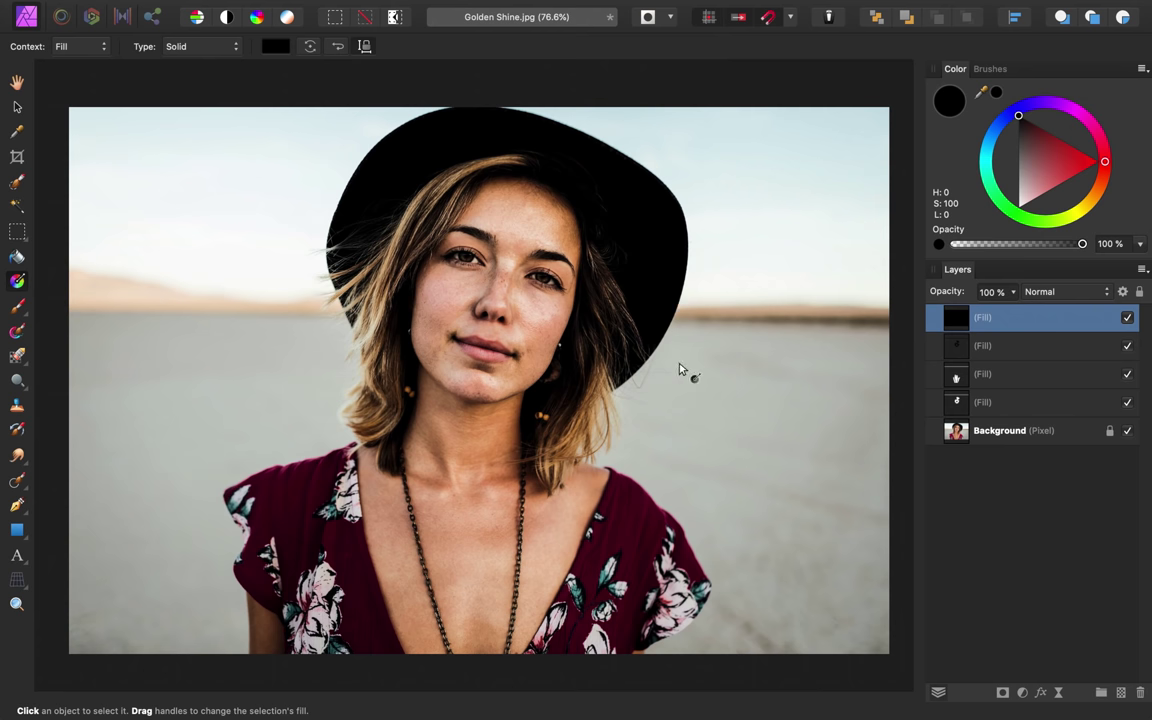
key(super+i)
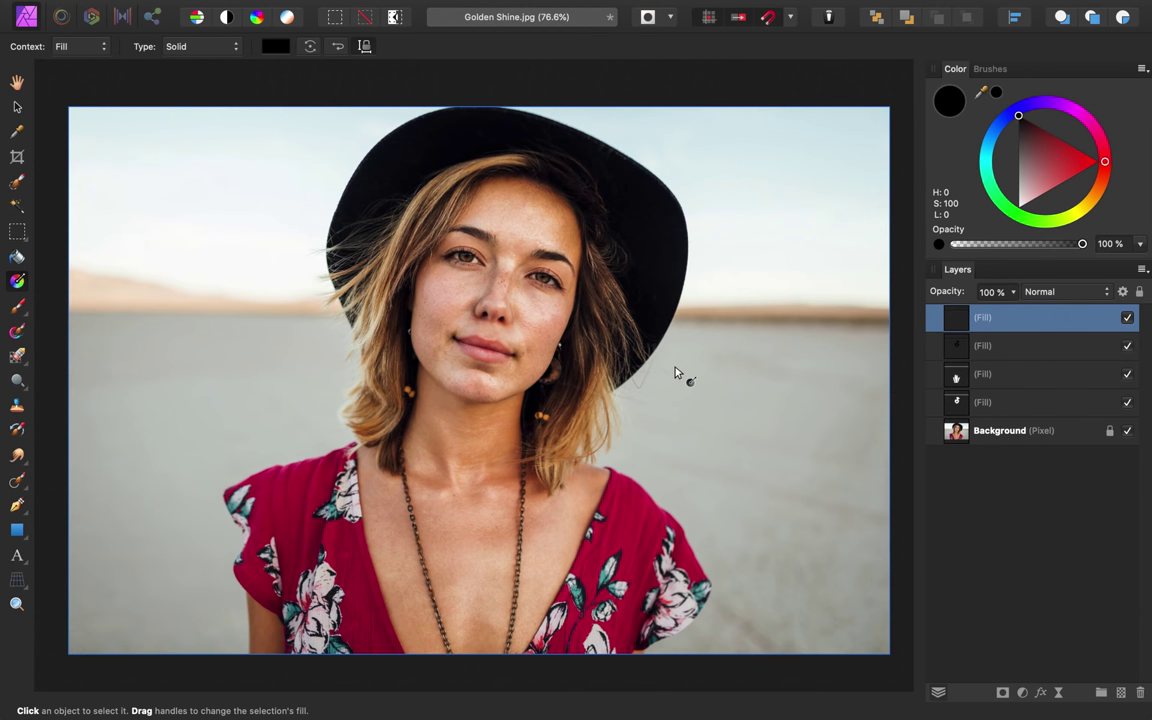
Step: Pick the Paint Brush with default colours and settle its size at 195.3 px
key(b)
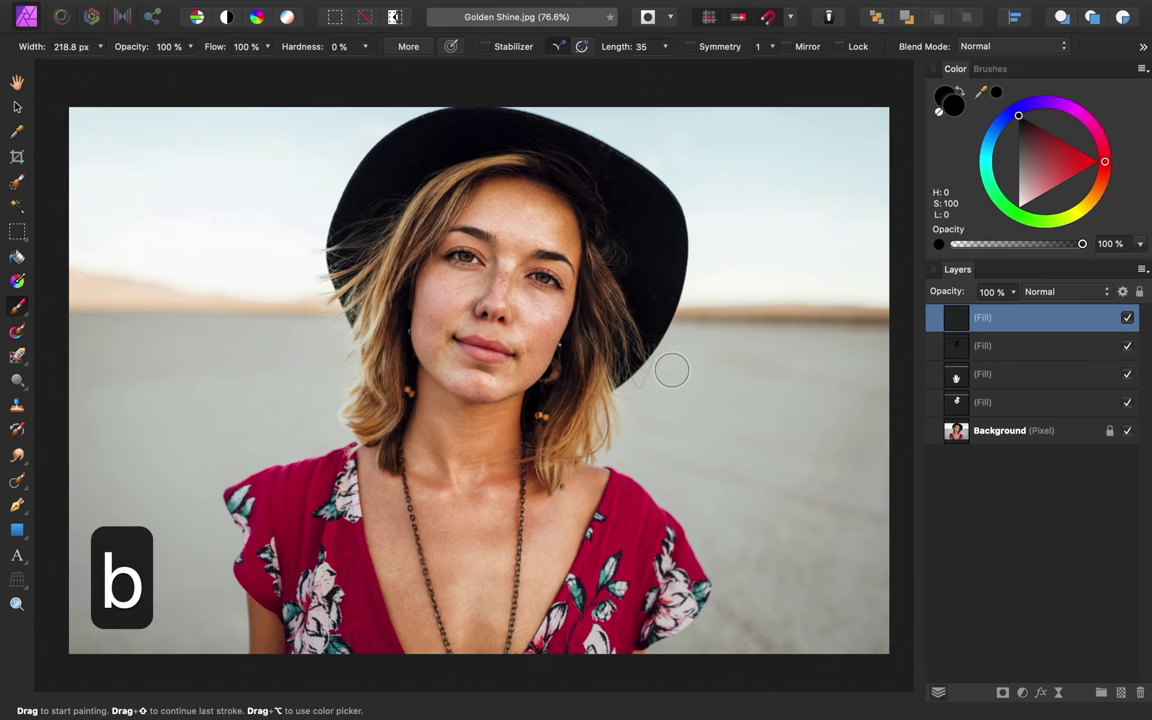
key(d)
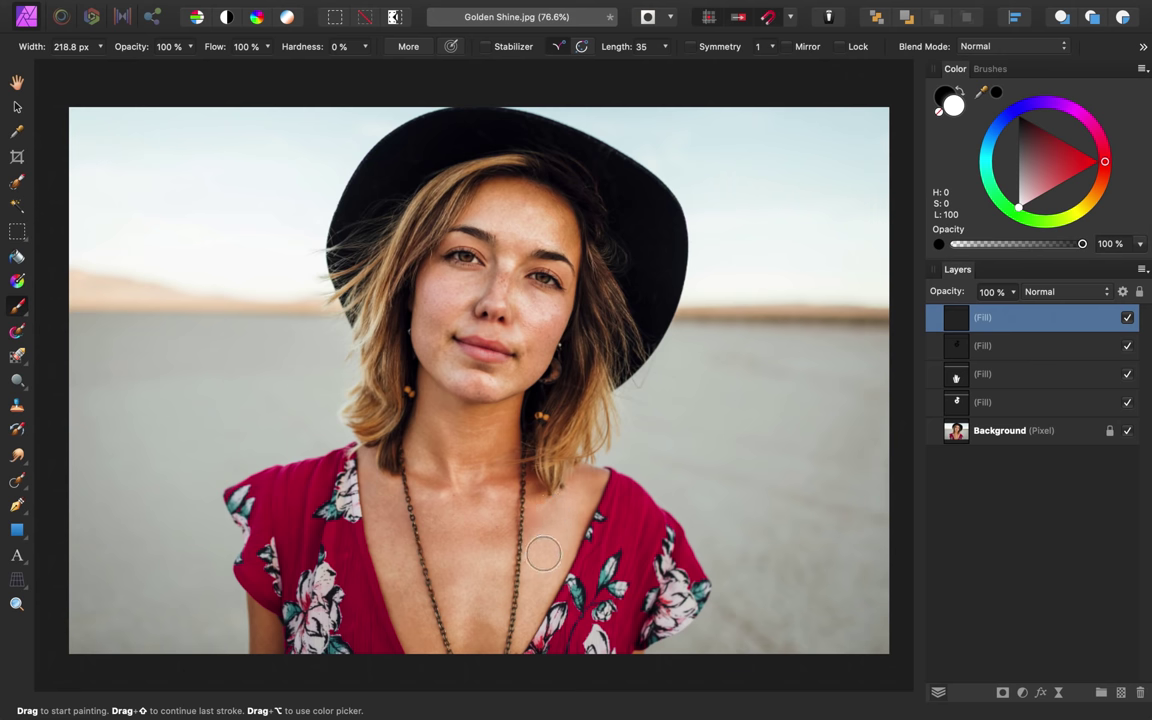
key(bracketleft)
key(bracketleft)
key(bracketleft)
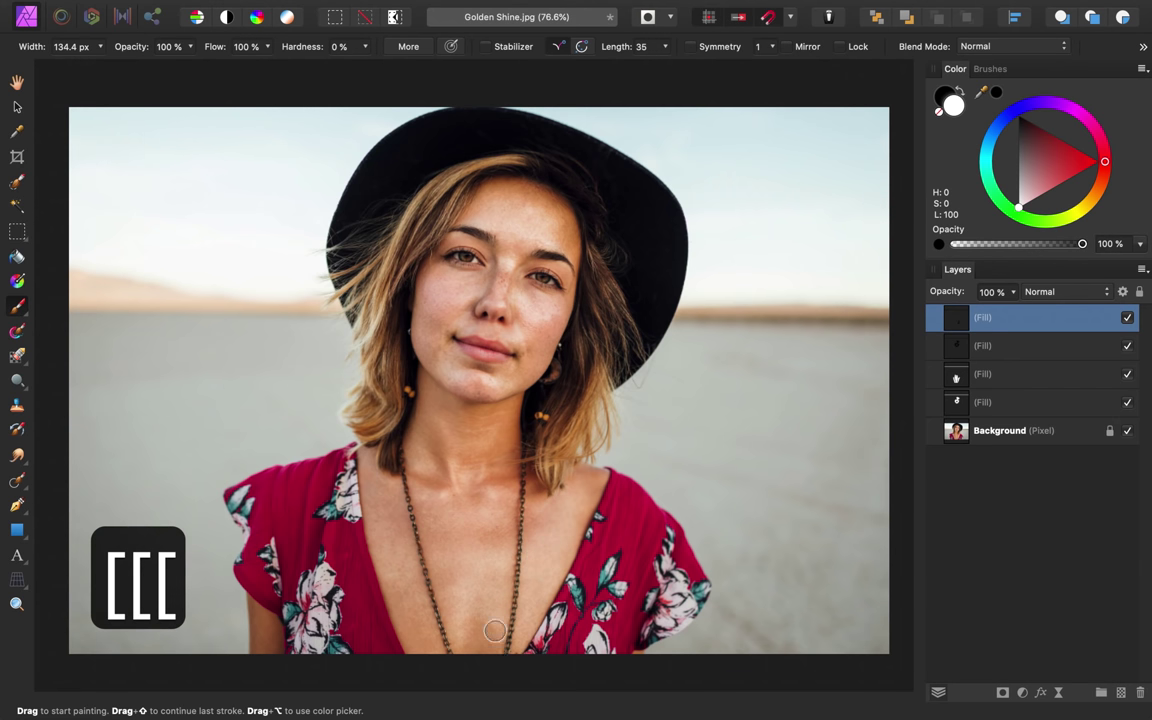
key(bracketright)
key(bracketright)
key(bracketright)
key(bracketright)
key(bracketright)
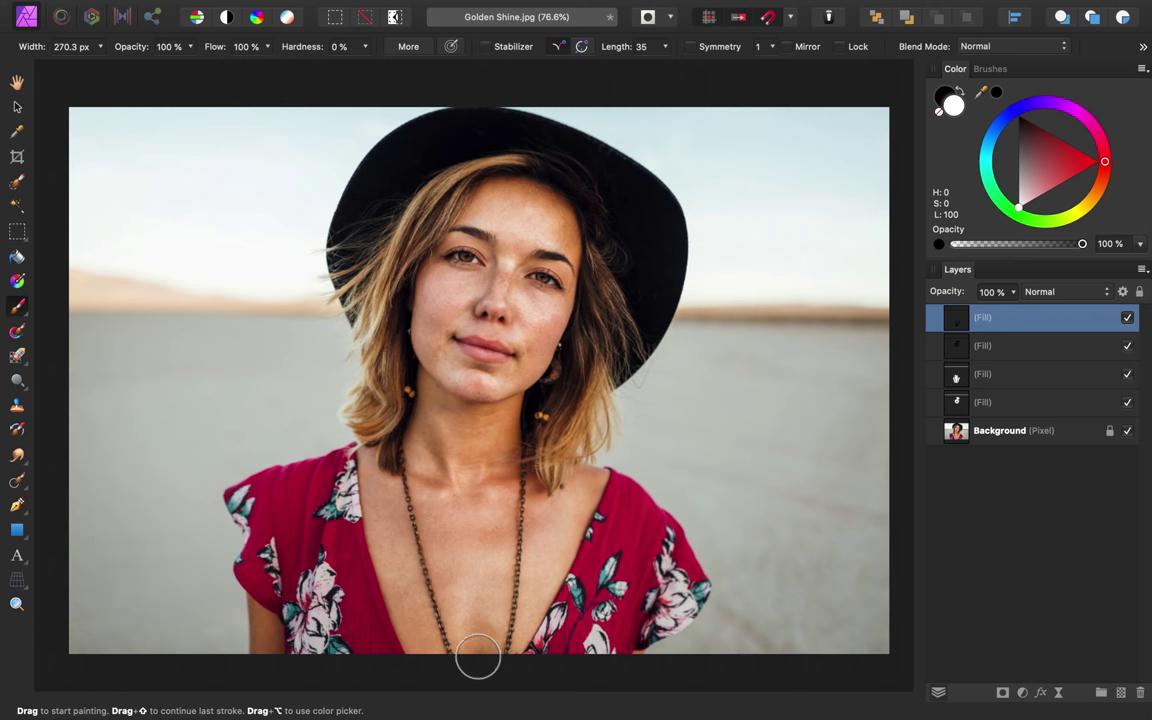
key(bracketleft)
key(bracketleft)
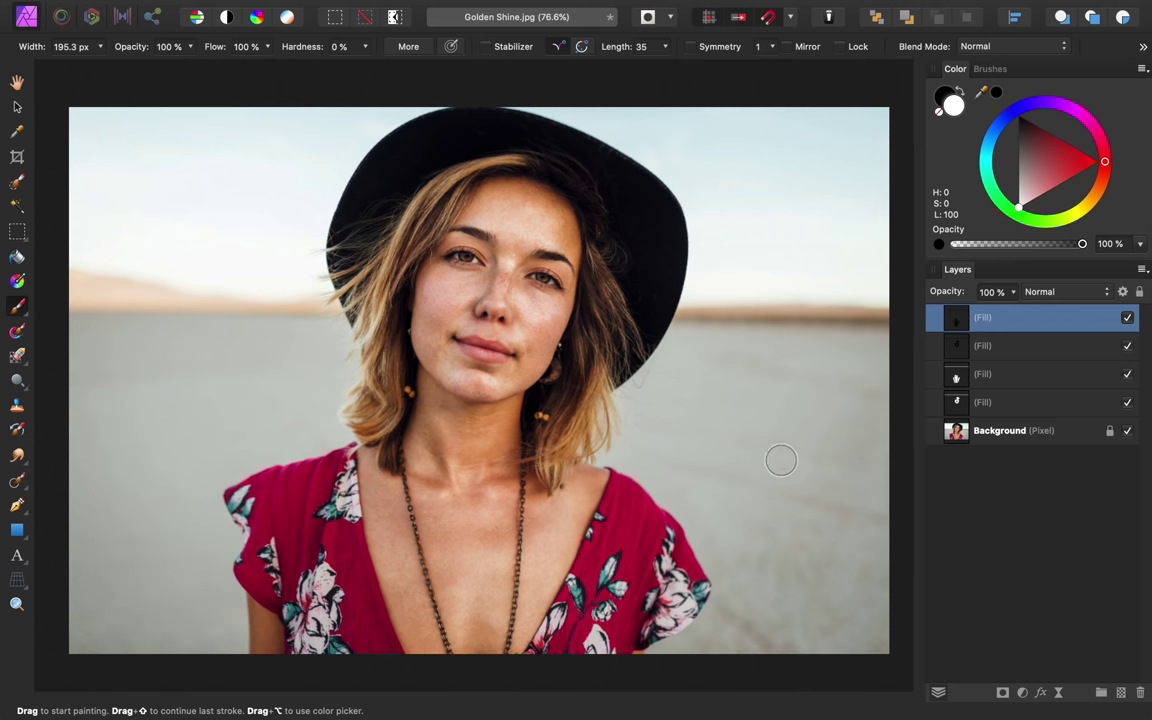
shift+click(1052, 403)
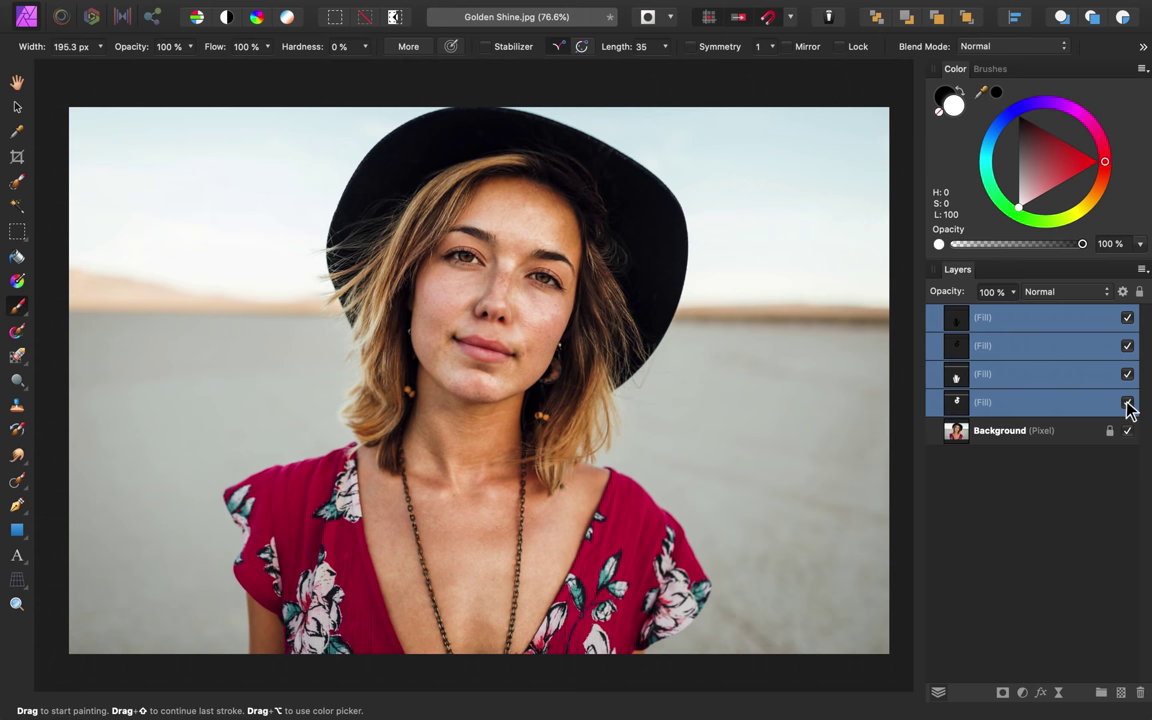
click(1128, 403)
click(1128, 403)
click(1128, 404)
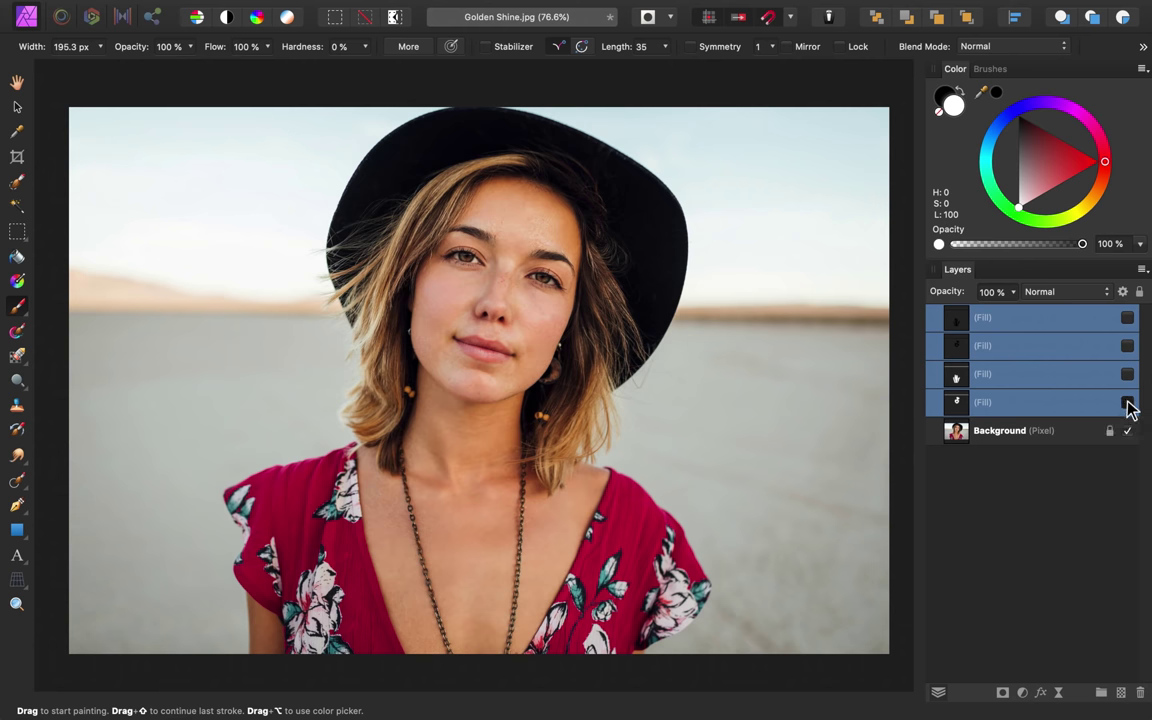
click(1128, 404)
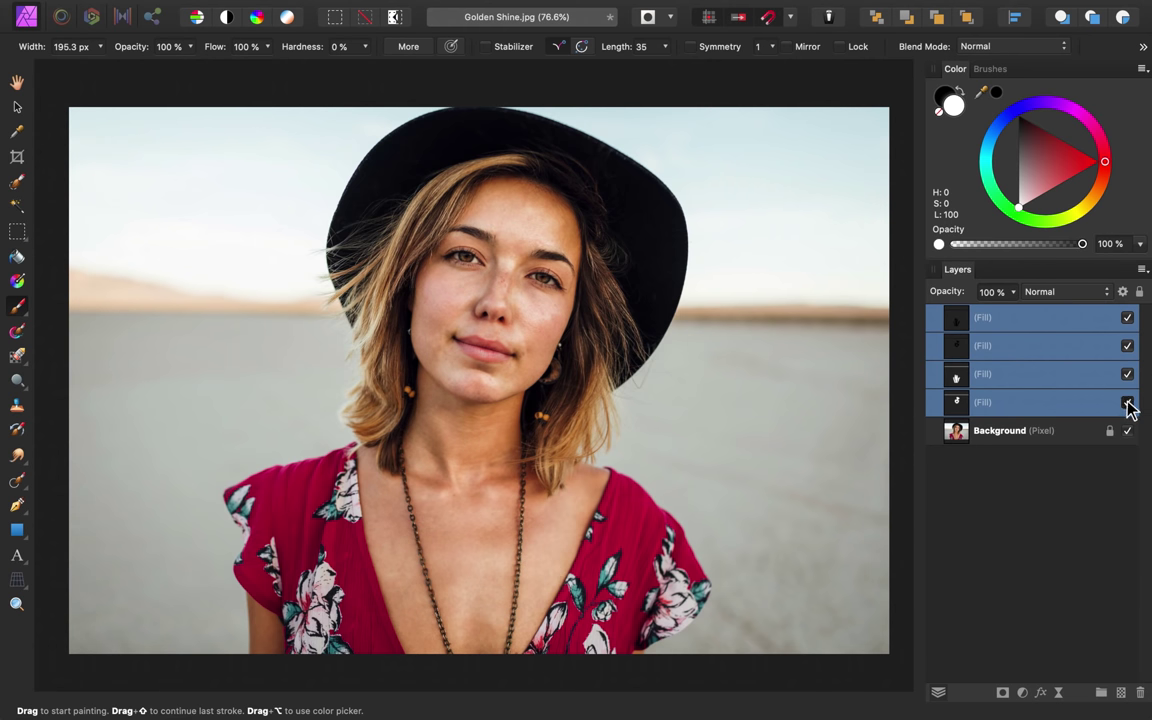
click(1128, 404)
click(1128, 404)
Step: Add a Recolor adjustment with hue shifted to 29.5° orange and saturation reduced to 60%
click(1020, 694)
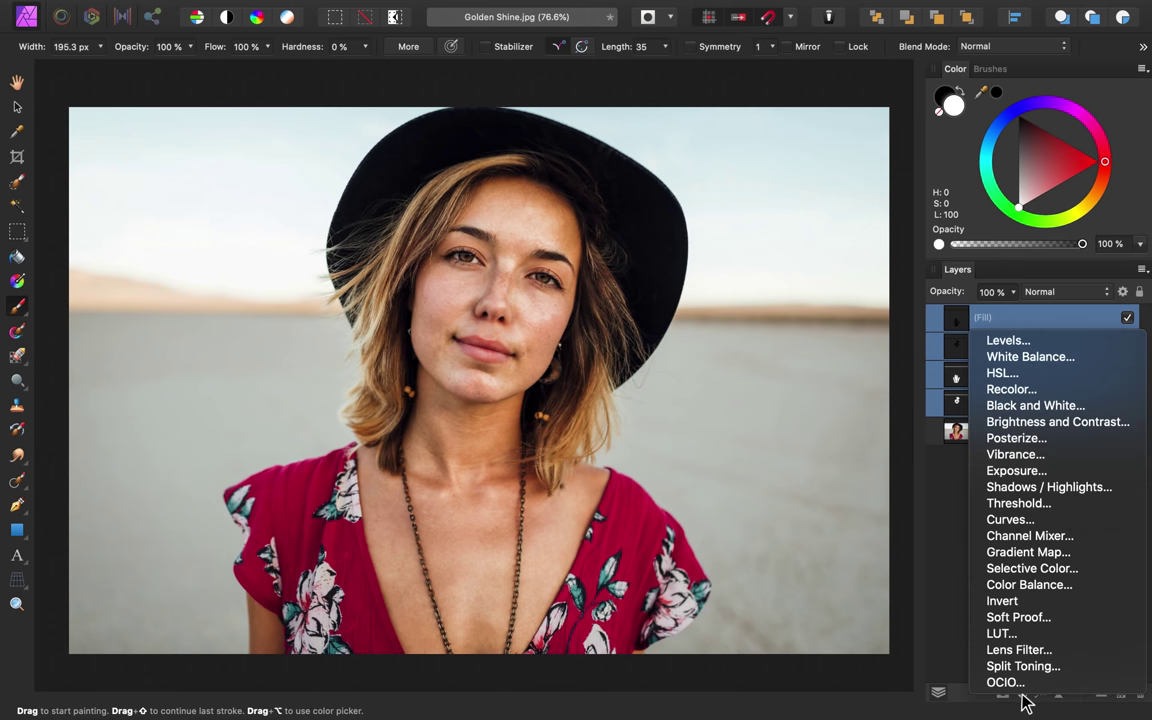
click(1050, 391)
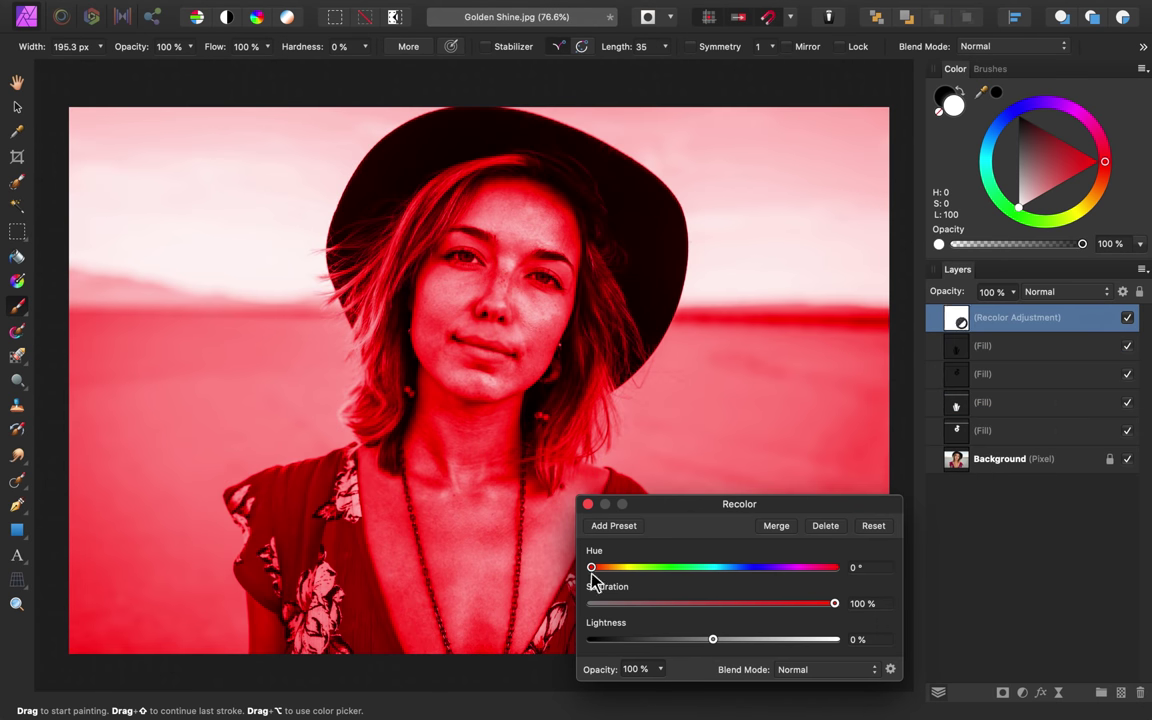
drag(591, 570, 614, 570)
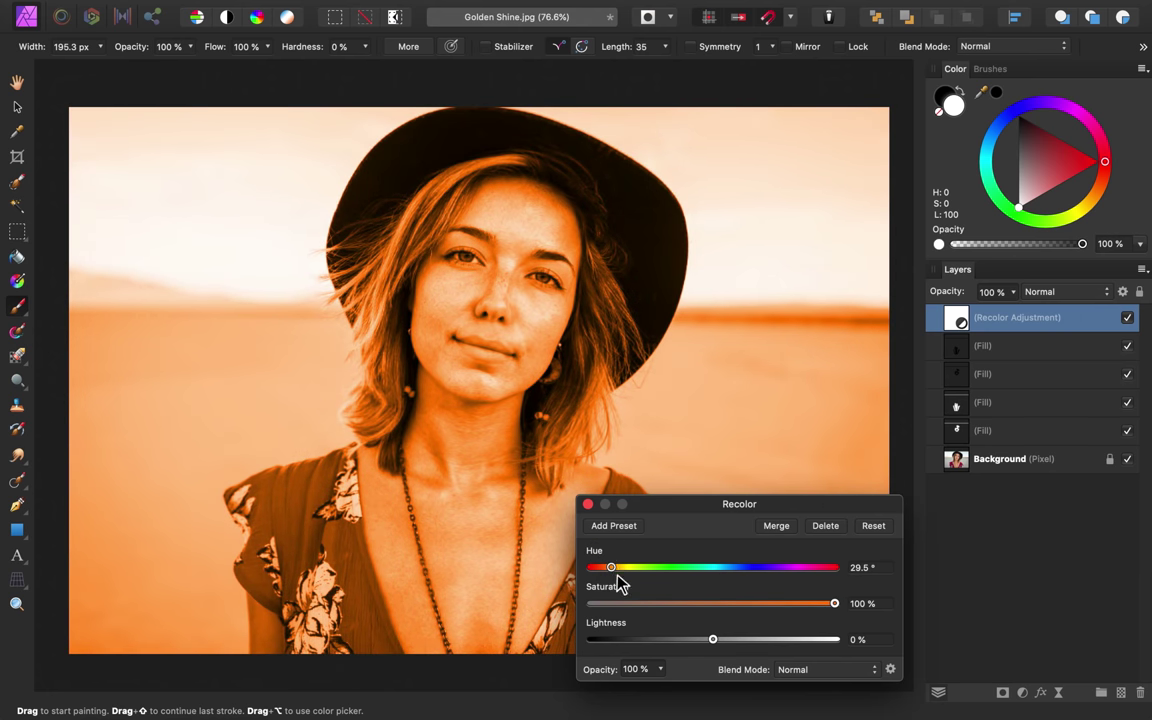
drag(750, 607, 737, 608)
click(588, 505)
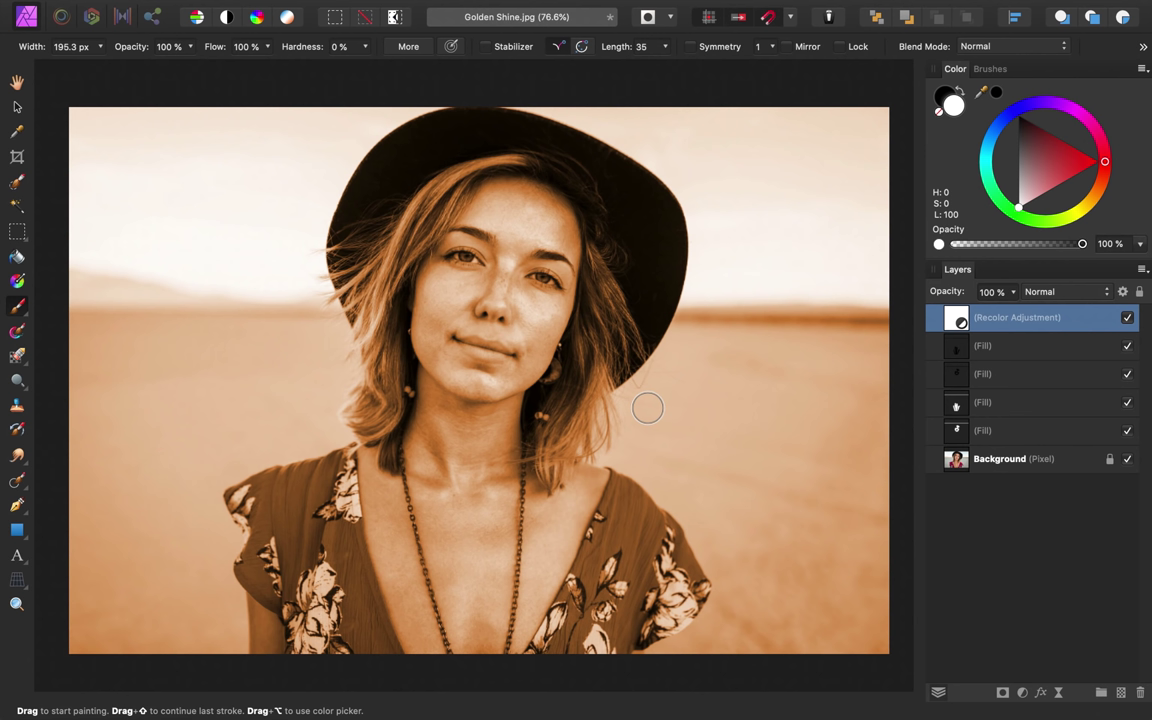
Step: Invert the Recolor layer's mask to hide the golden tint
key(super+i)
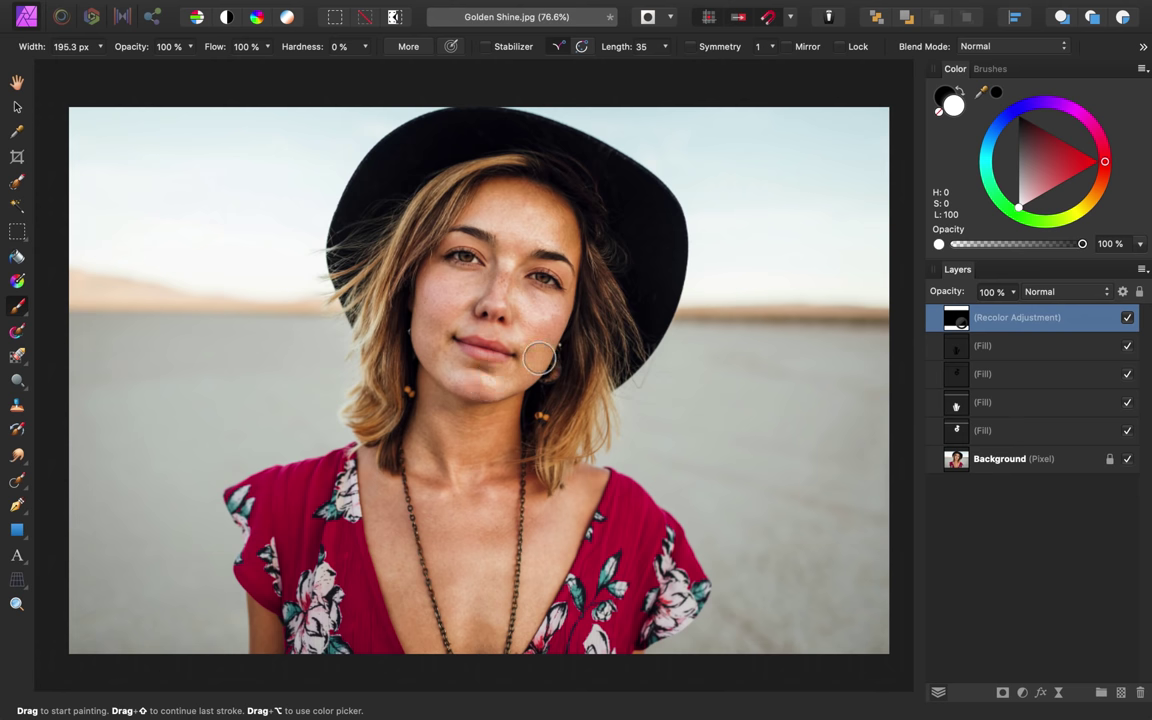
scroll(460, 225, up, 3)
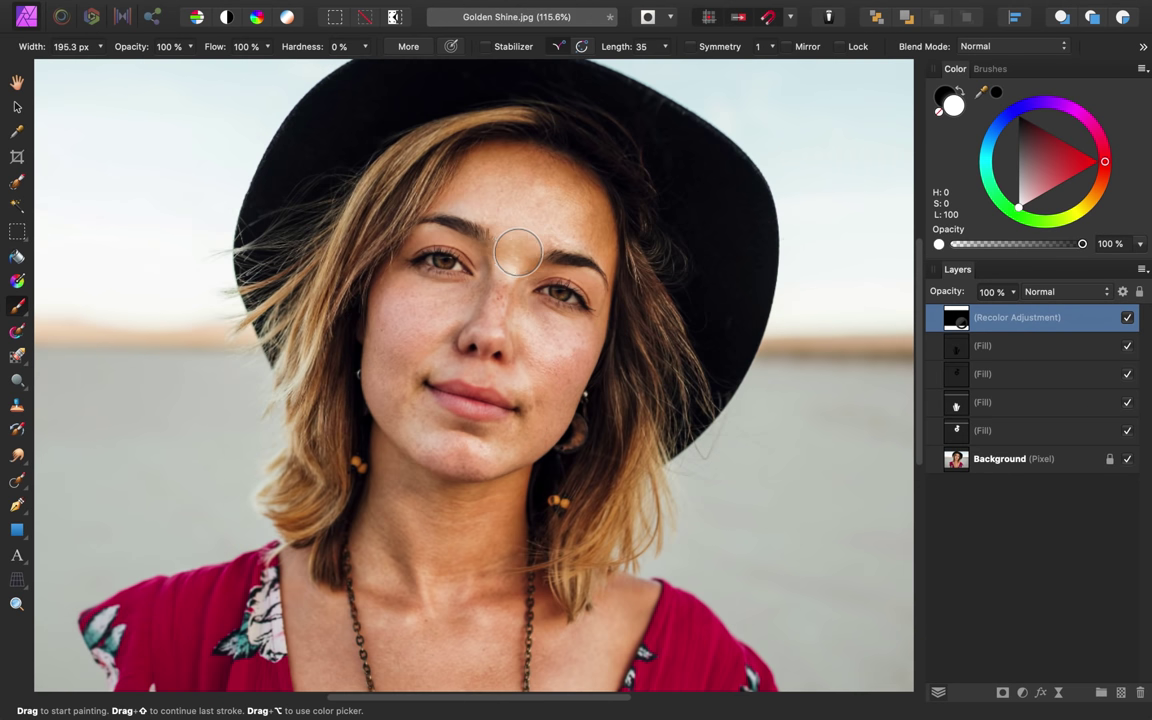
scroll(518, 252, up, 2)
Step: With a smaller brush, paint white outlines around the face, neck and chest
key(bracketleft)
key(bracketleft)
key(bracketleft)
key(bracketleft)
key(bracketleft)
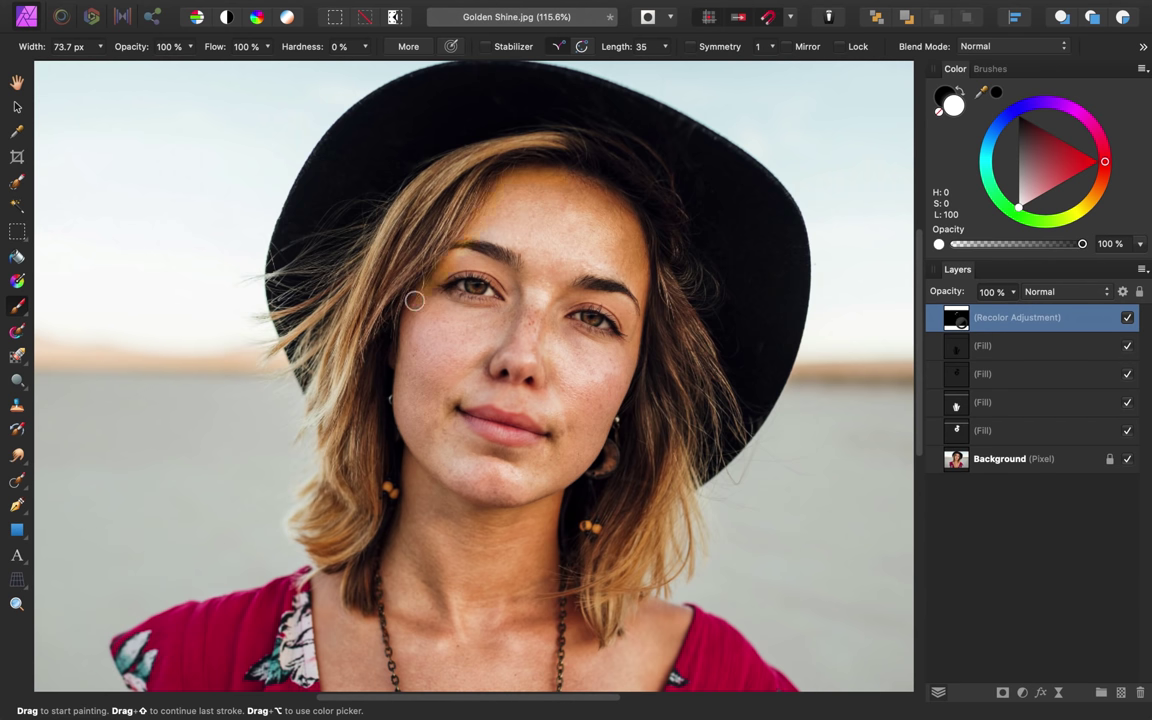
scroll(410, 445, down, 5)
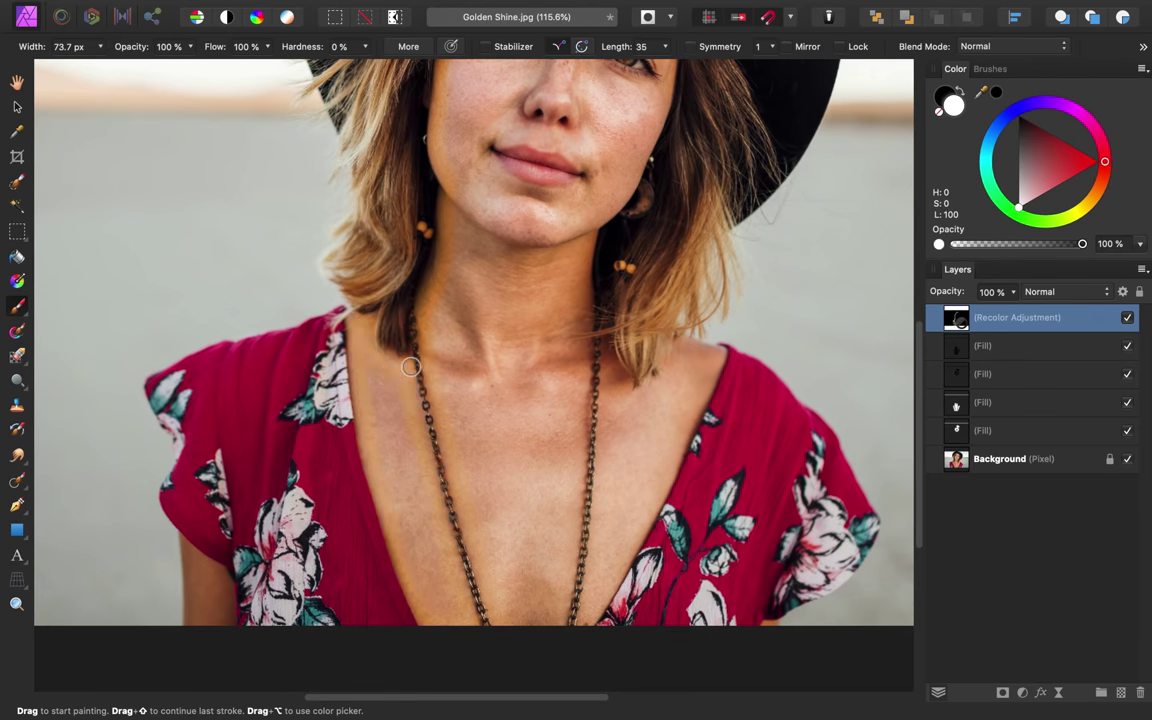
scroll(525, 210, up, 3)
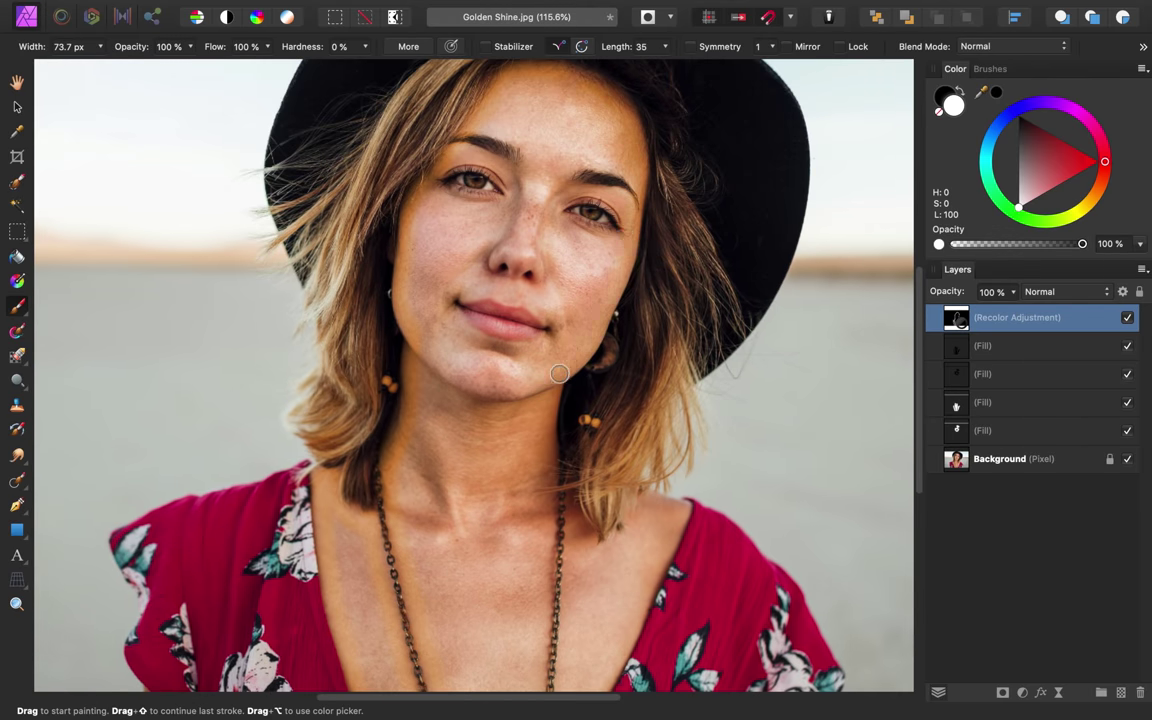
scroll(490, 465, down, 2)
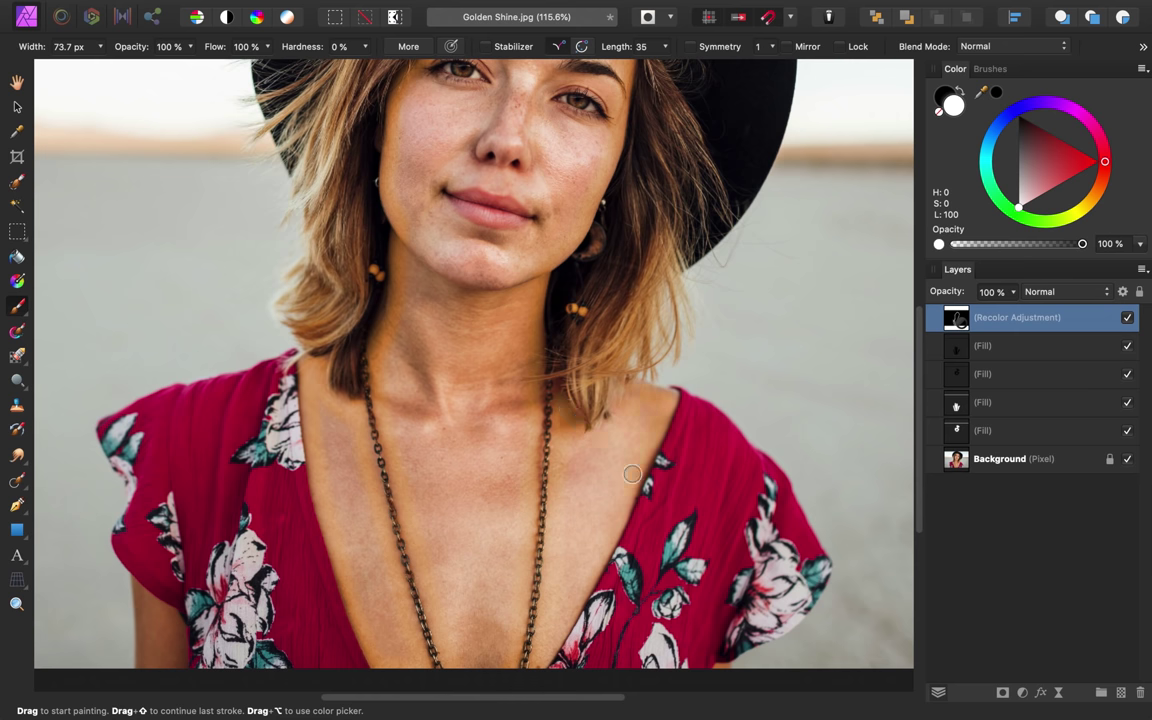
scroll(632, 474, down, 2)
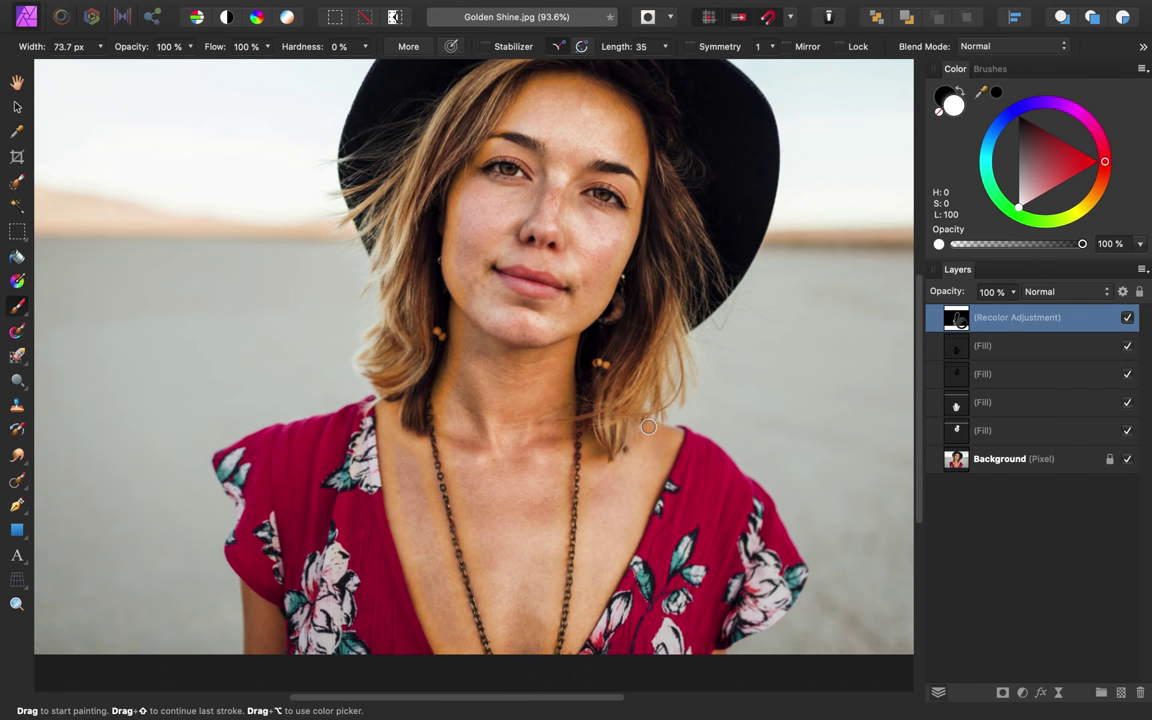
scroll(700, 630, down, 2)
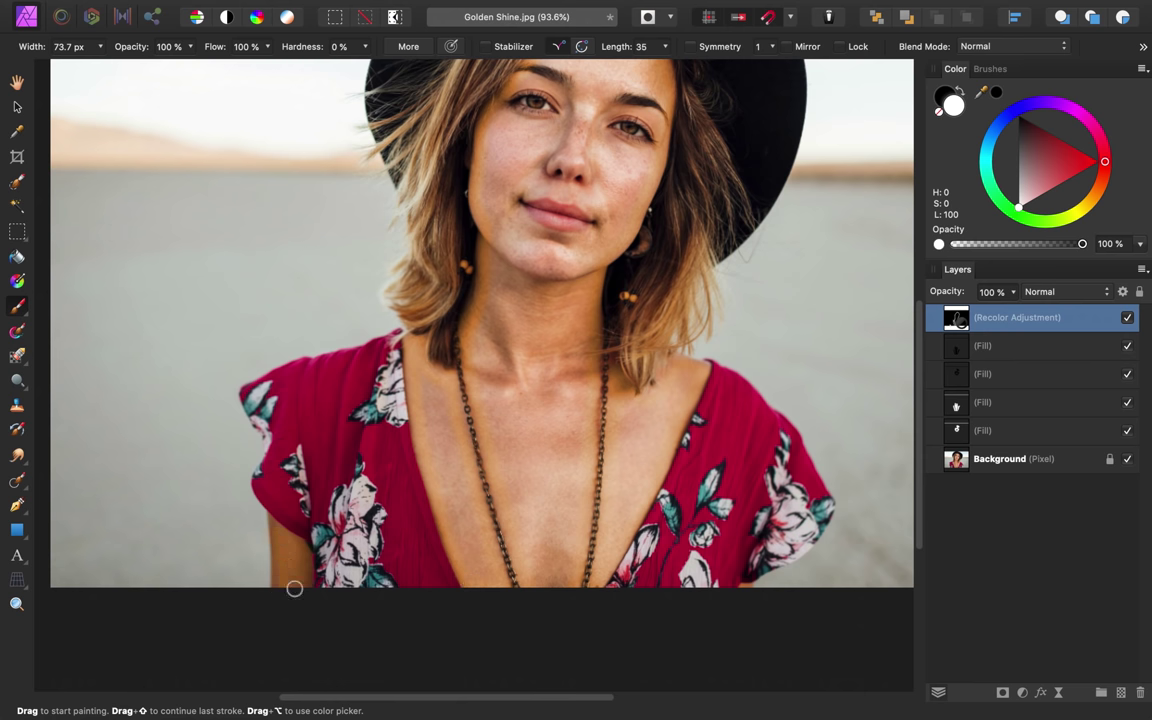
key(bracketleft)
key(bracketleft)
key(bracketleft)
key(bracketleft)
scroll(655, 388, up, 1)
scroll(655, 388, right, 1)
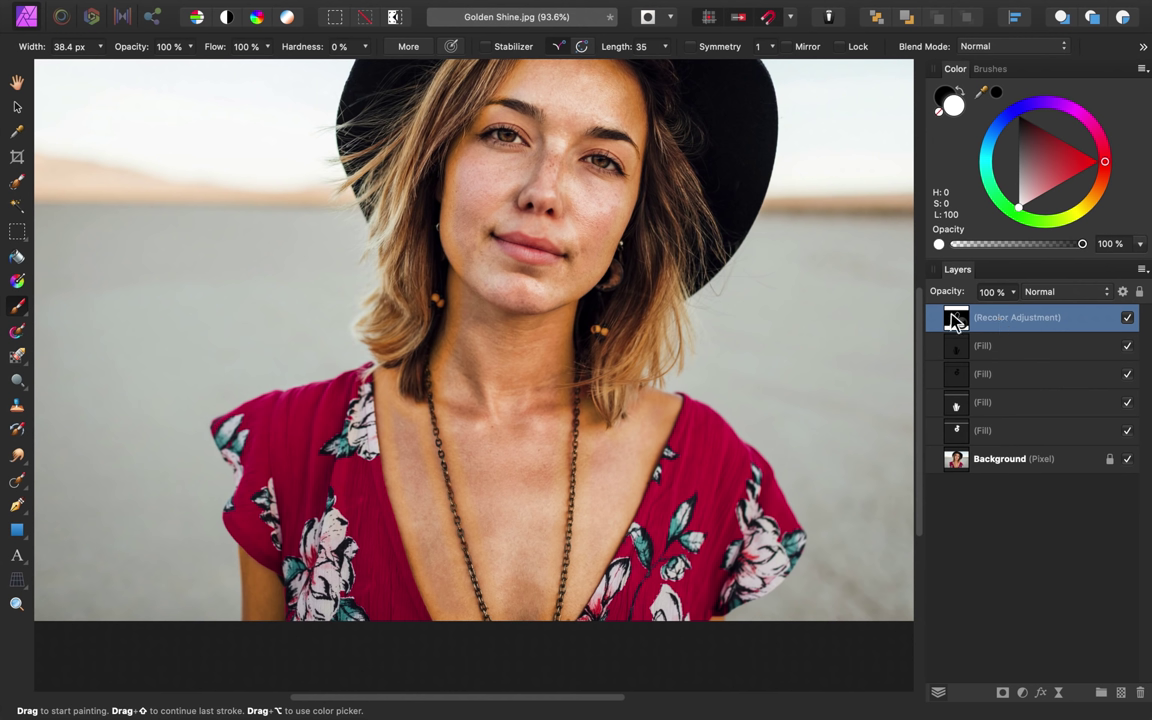
Step: View the Recolor mask alone and fill the inside of the skin shape with a large white brush
alt+click(953, 320)
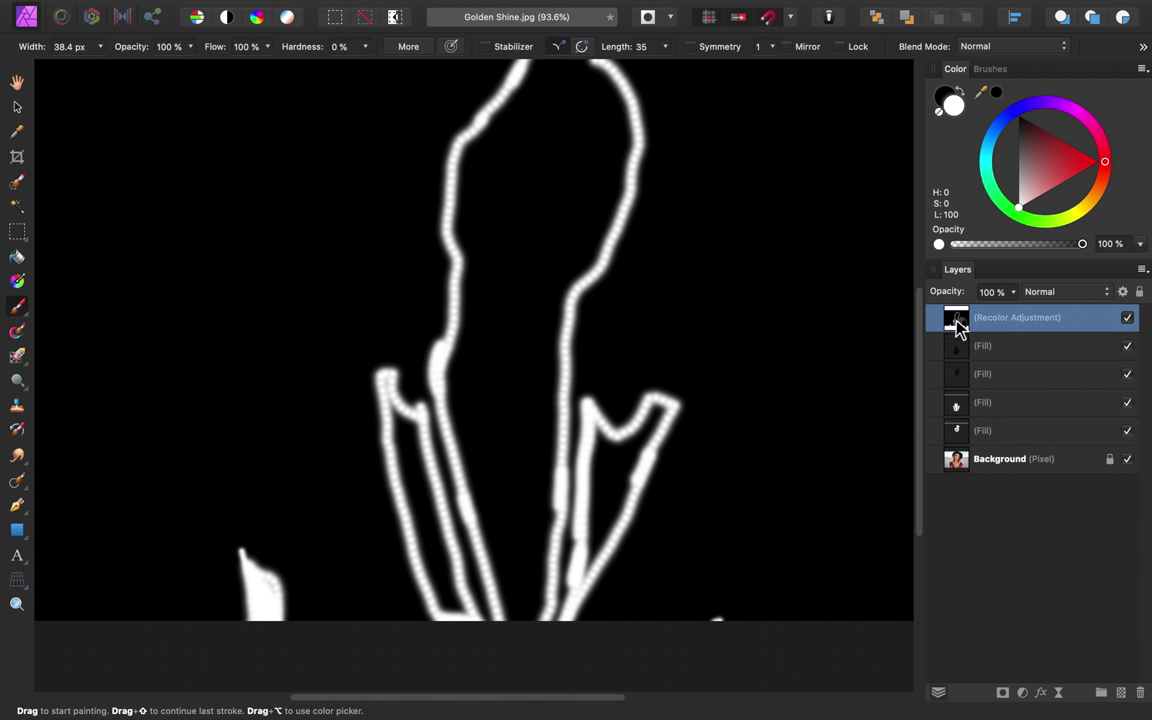
scroll(596, 401, down, 1)
scroll(596, 401, down, 3)
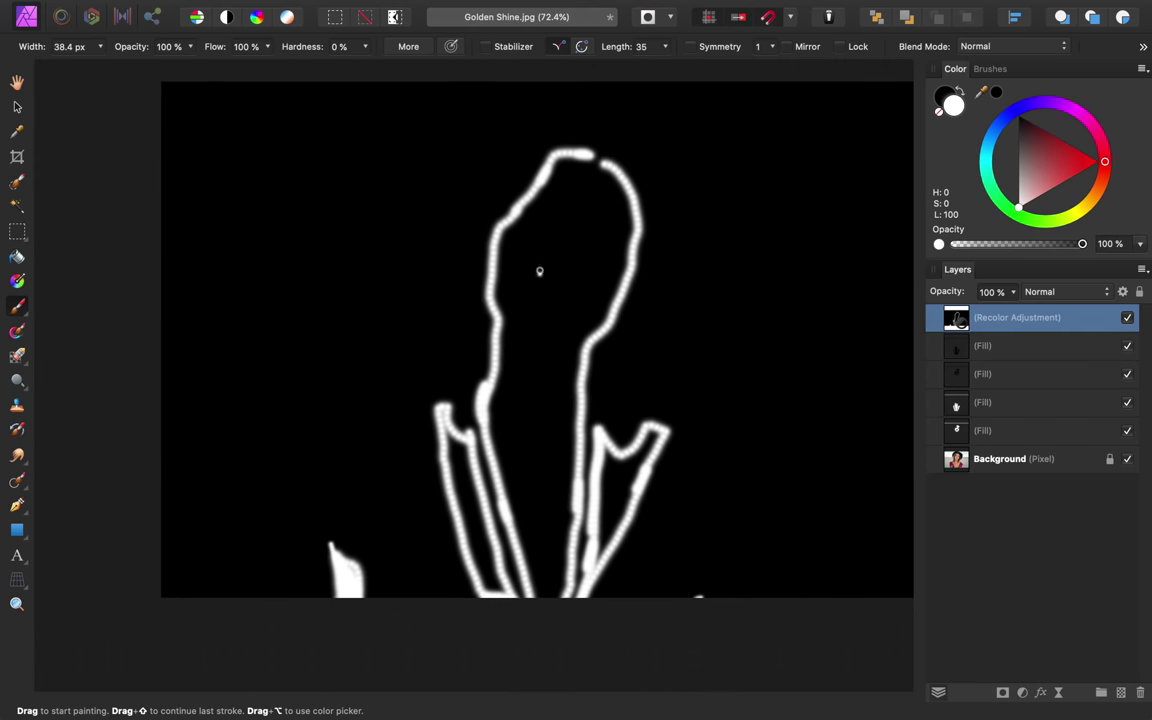
key(bracketright)
key(bracketright)
key(bracketright)
key(bracketright)
key(bracketright)
key(bracketright)
key(bracketright)
key(bracketright)
key(bracketright)
key(bracketright)
key(bracketright)
key(bracketright)
key(bracketright)
mouse_move(571, 198)
mouse_down()
mouse_move(605, 268)
mouse_move(522, 270)
mouse_move(541, 485)
mouse_up()
Step: Paint white up the left side of the skin shape at medium size, then return to the normal photo
key(bracketleft)
key(bracketleft)
key(bracketleft)
key(bracketleft)
key(bracketleft)
key(bracketleft)
key(bracketleft)
mouse_move(495, 525)
mouse_down()
mouse_move(510, 316)
mouse_move(494, 250)
mouse_move(550, 175)
mouse_move(625, 238)
mouse_move(625, 260)
mouse_move(507, 440)
mouse_move(548, 578)
mouse_move(599, 504)
mouse_move(609, 463)
mouse_move(608, 541)
mouse_move(483, 463)
mouse_move(455, 468)
mouse_move(445, 520)
mouse_move(480, 515)
mouse_up()
scroll(550, 452, up, 2)
scroll(550, 452, right, 2)
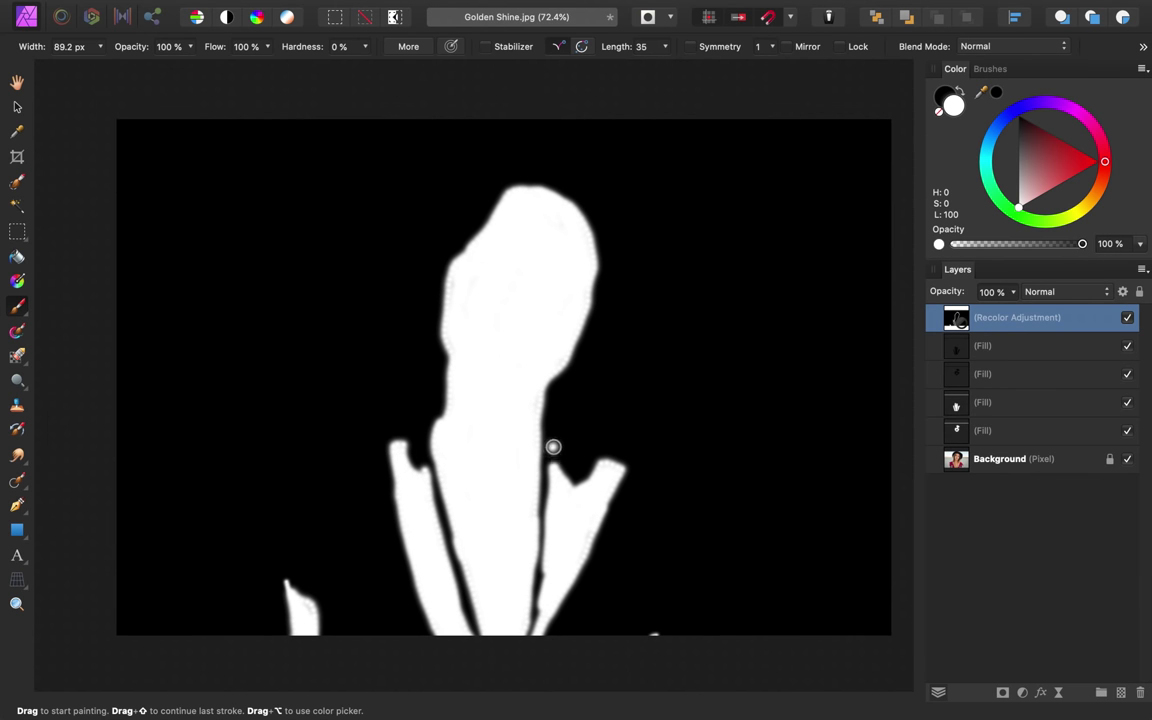
click(1016, 348)
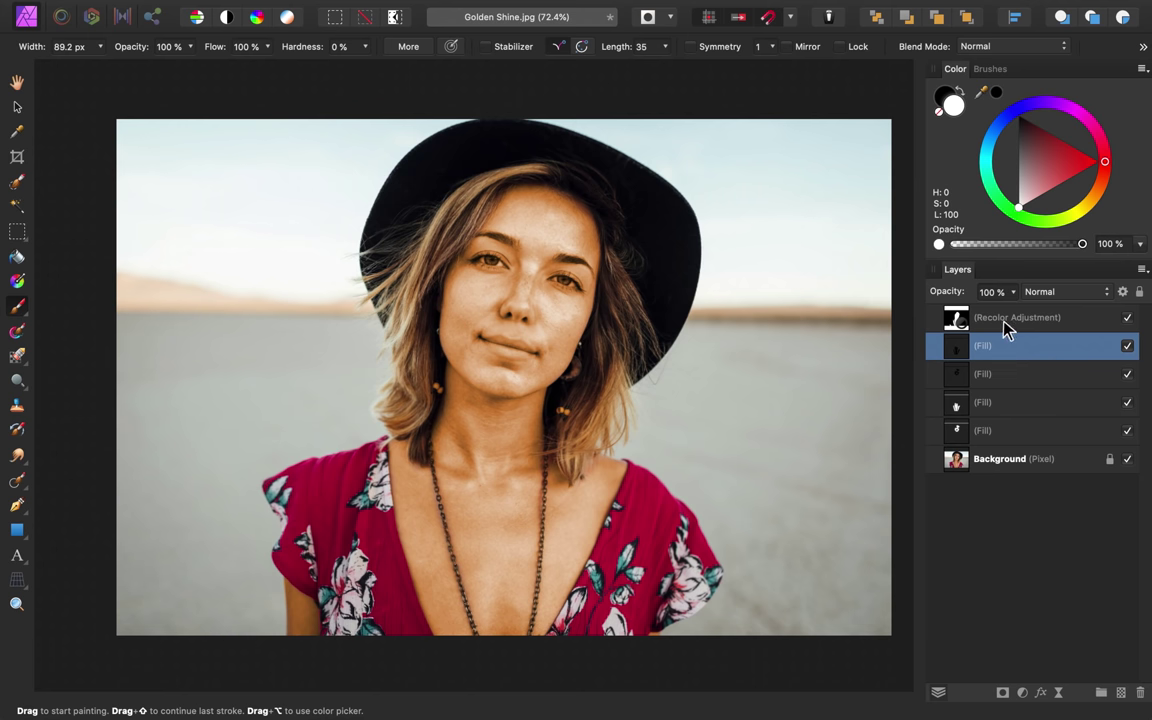
Step: On the Recolor layer, brush black at 40% flow over the eyes and lips
click(1008, 328)
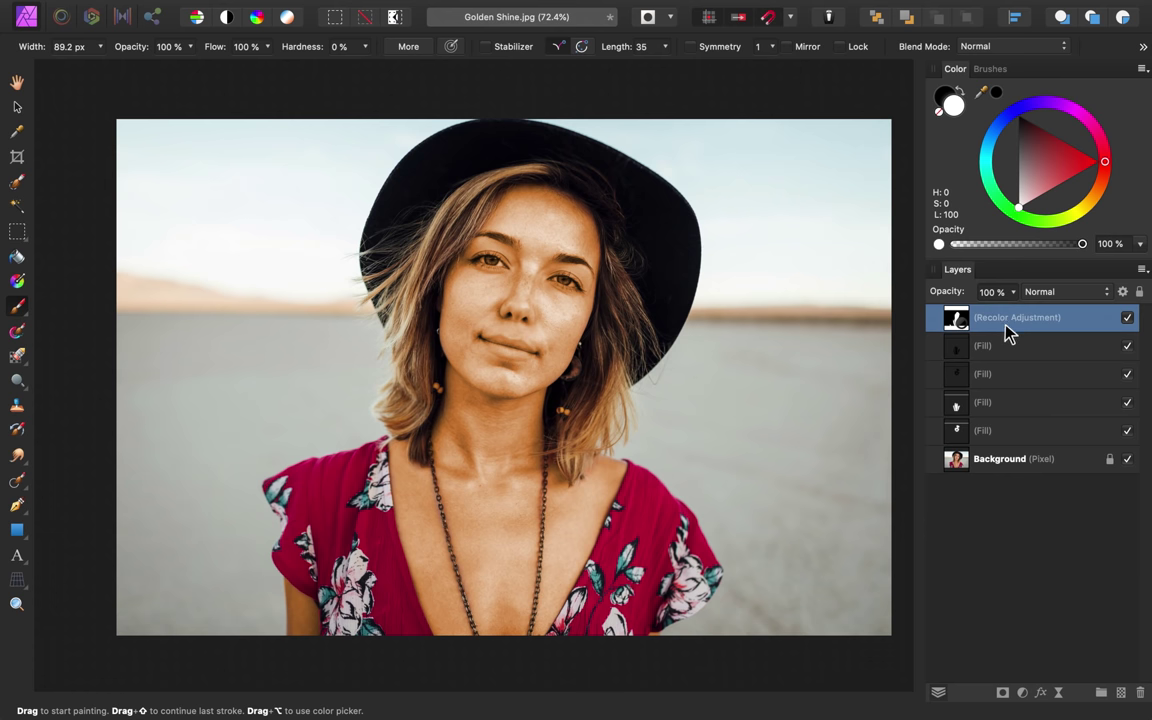
scroll(473, 283, up, 5)
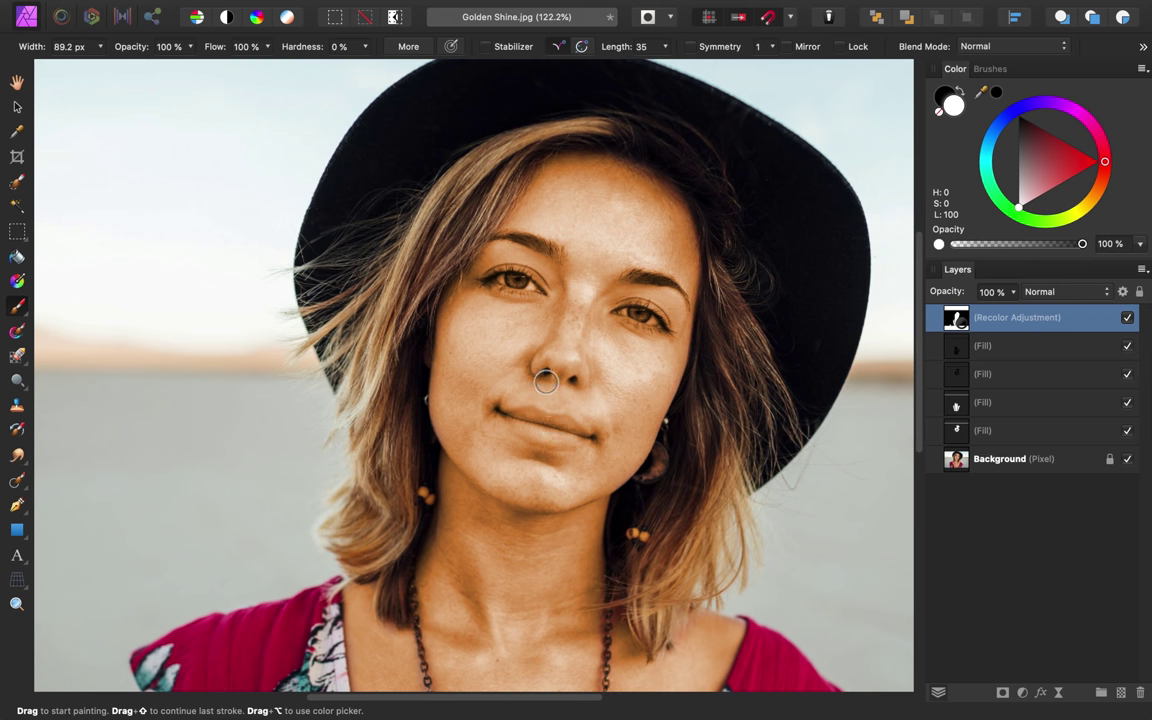
key(x)
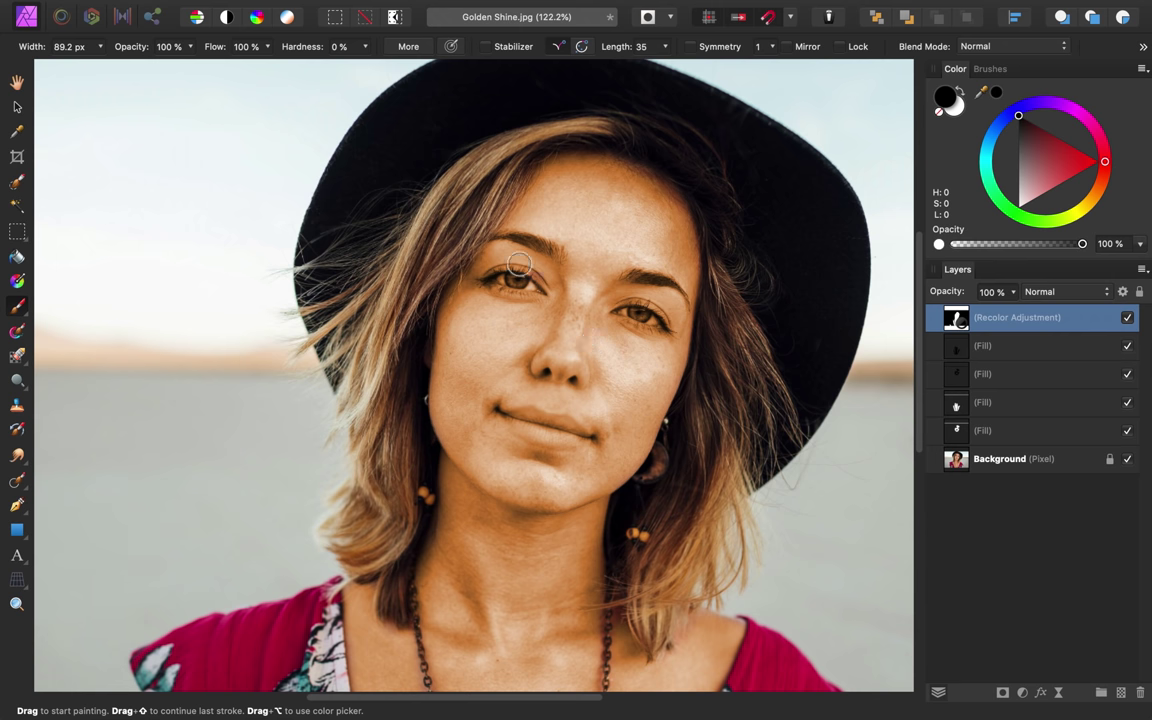
drag(214, 53, 215, 52)
scroll(470, 270, up, 3)
key(bracketleft)
key(bracketleft)
key(bracketleft)
key(bracketleft)
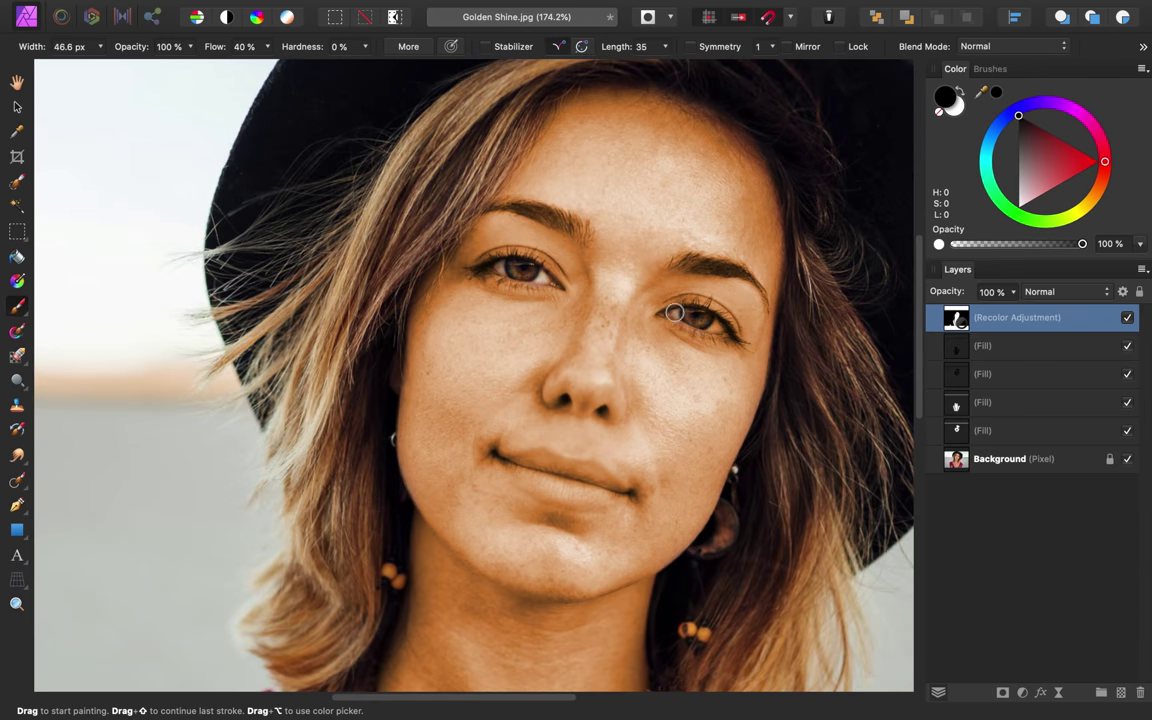
key(bracketright)
key(bracketright)
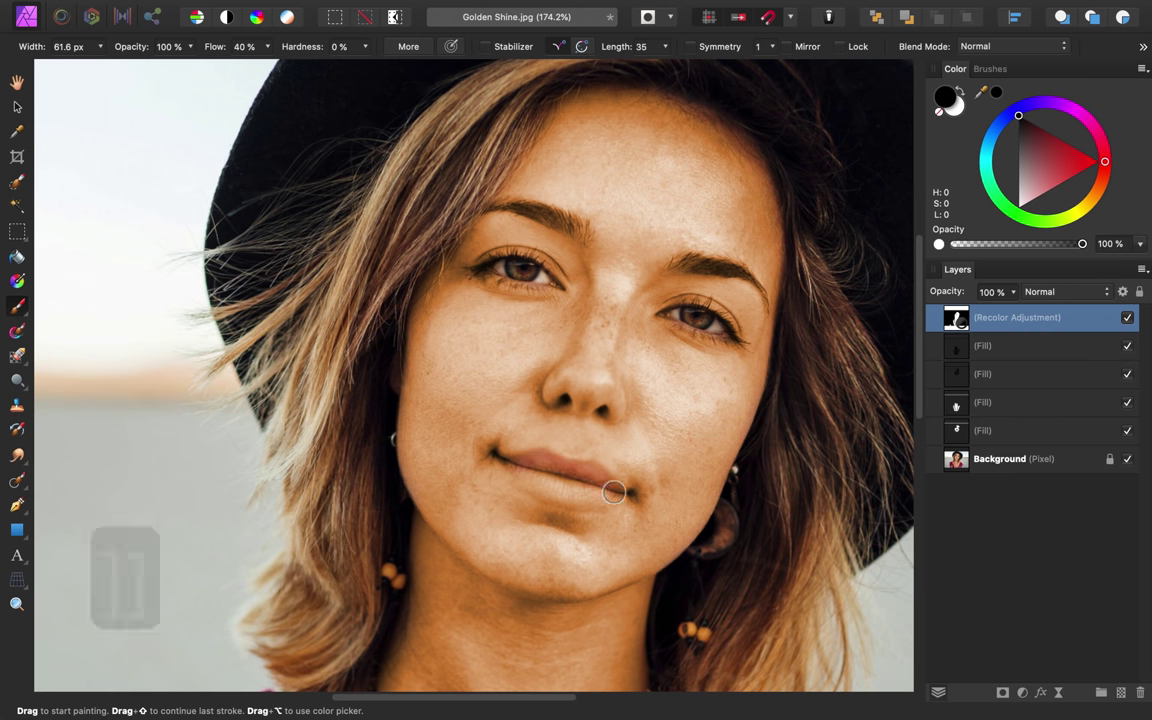
drag(527, 472, 609, 488)
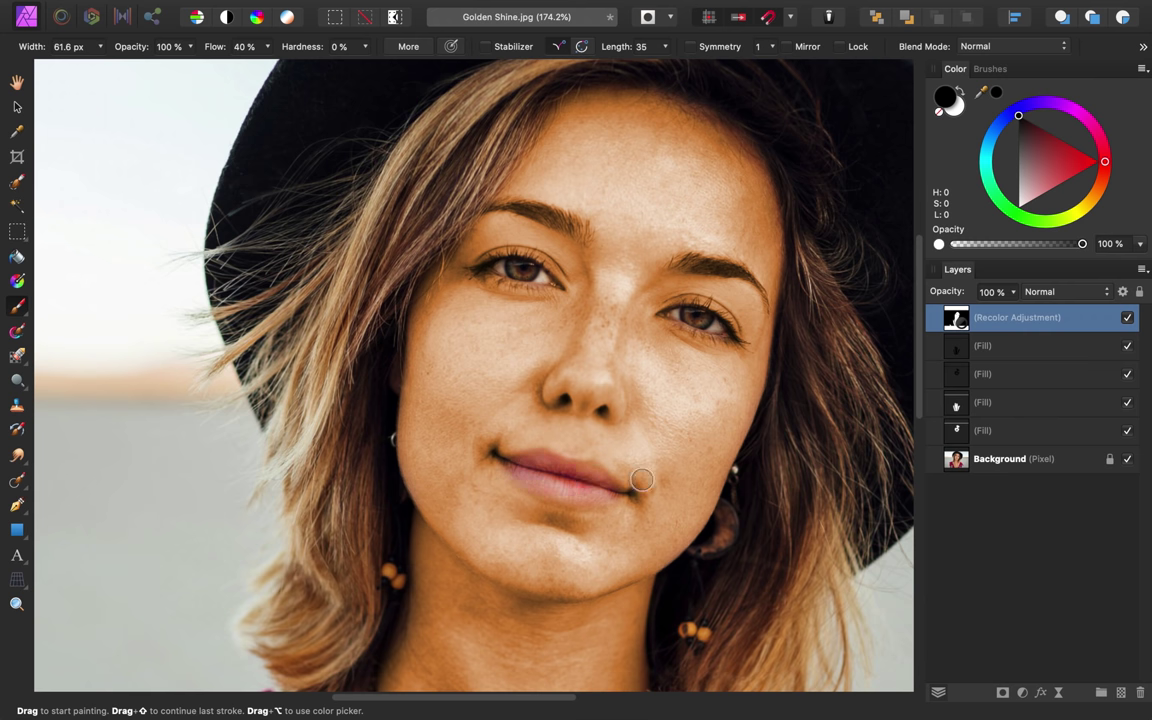
scroll(666, 478, down, 5)
scroll(666, 478, up, 2)
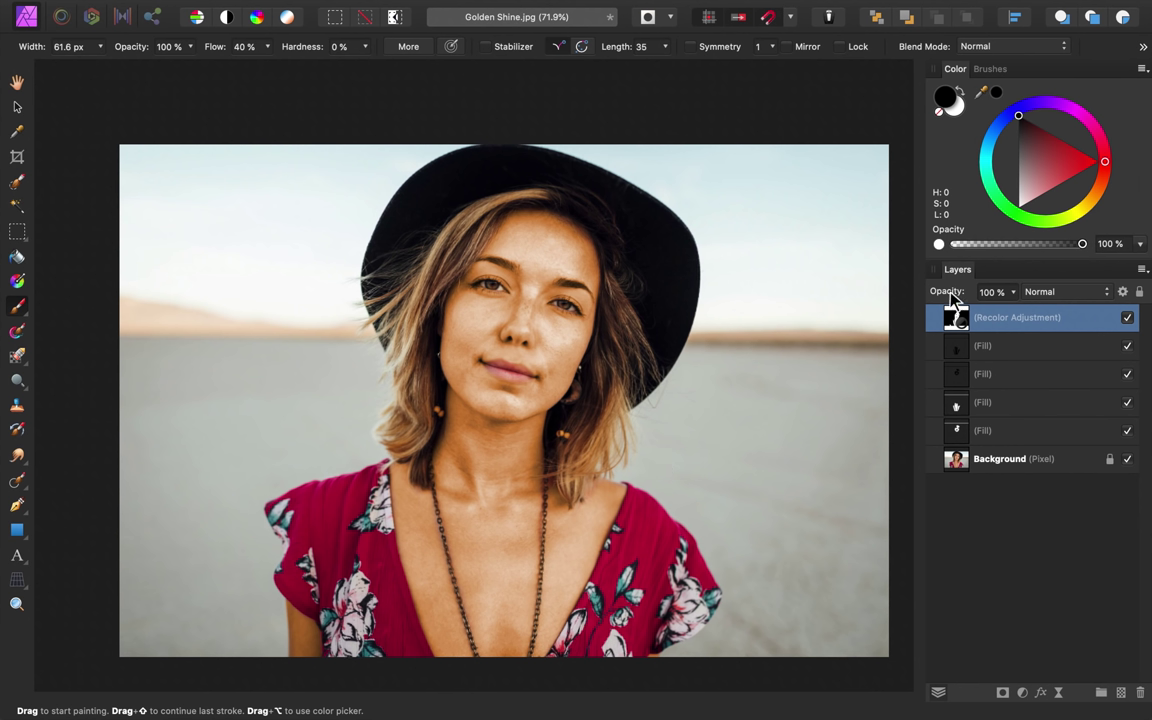
Step: Lower the Recolor adjustment layer's opacity to 53%
drag(946, 291, 909, 292)
click(1021, 690)
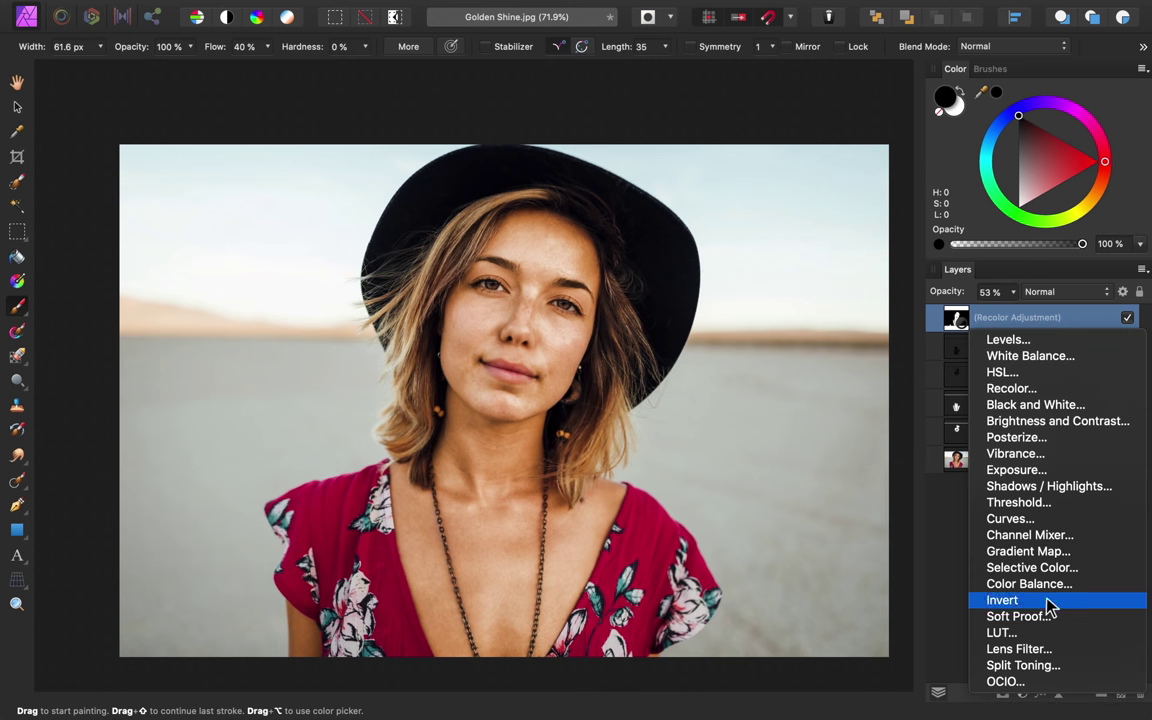
Step: Add an orange Lens Filter adjustment with 44% optical density
click(1040, 650)
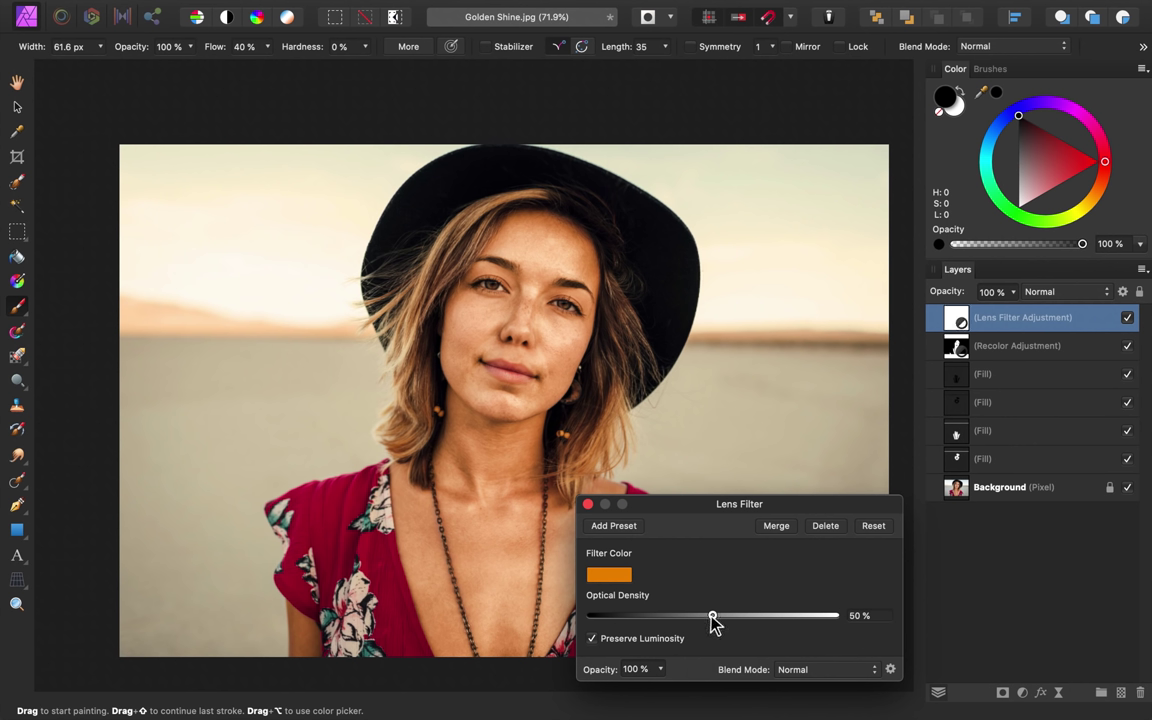
drag(712, 621, 689, 619)
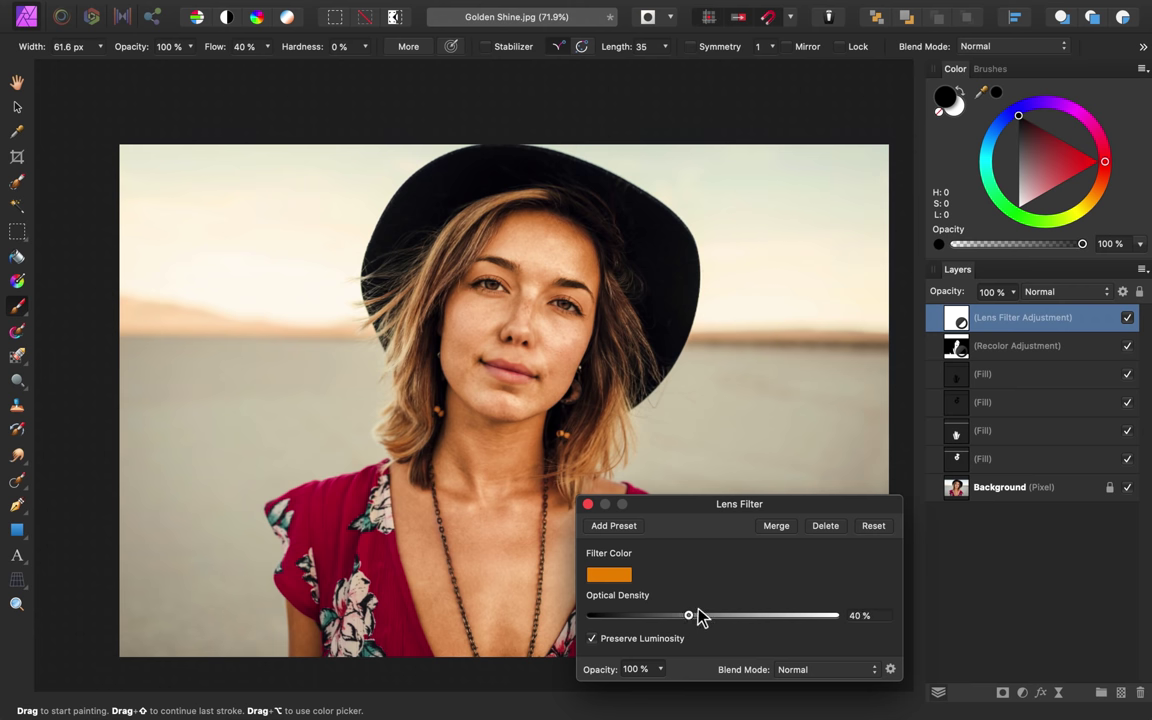
click(588, 504)
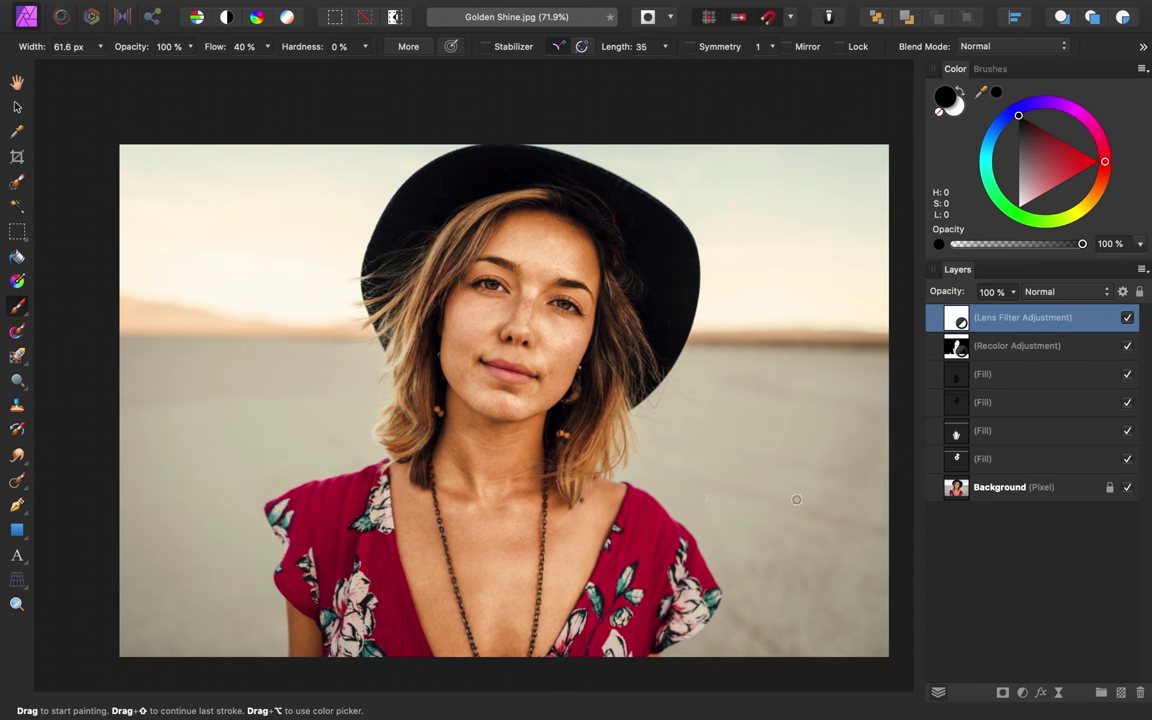
Step: Toggle the effect layers off and on to compare, then set Recolor opacity to 37%
shift+click(1062, 461)
click(1127, 459)
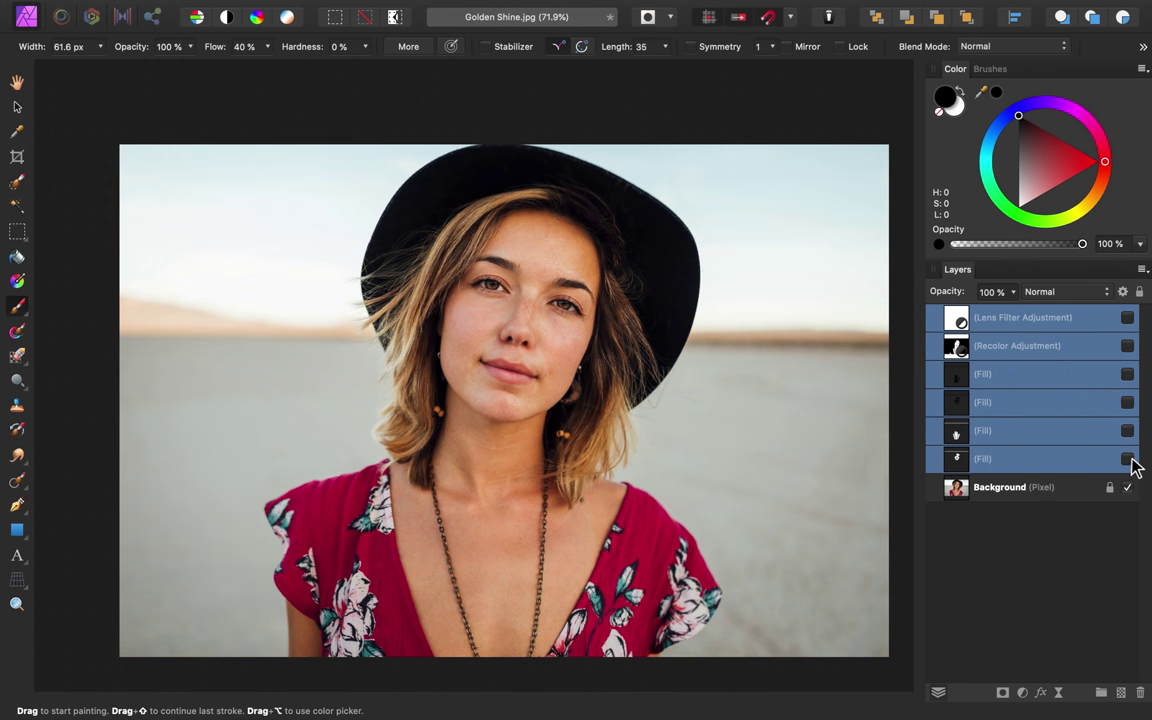
click(1128, 460)
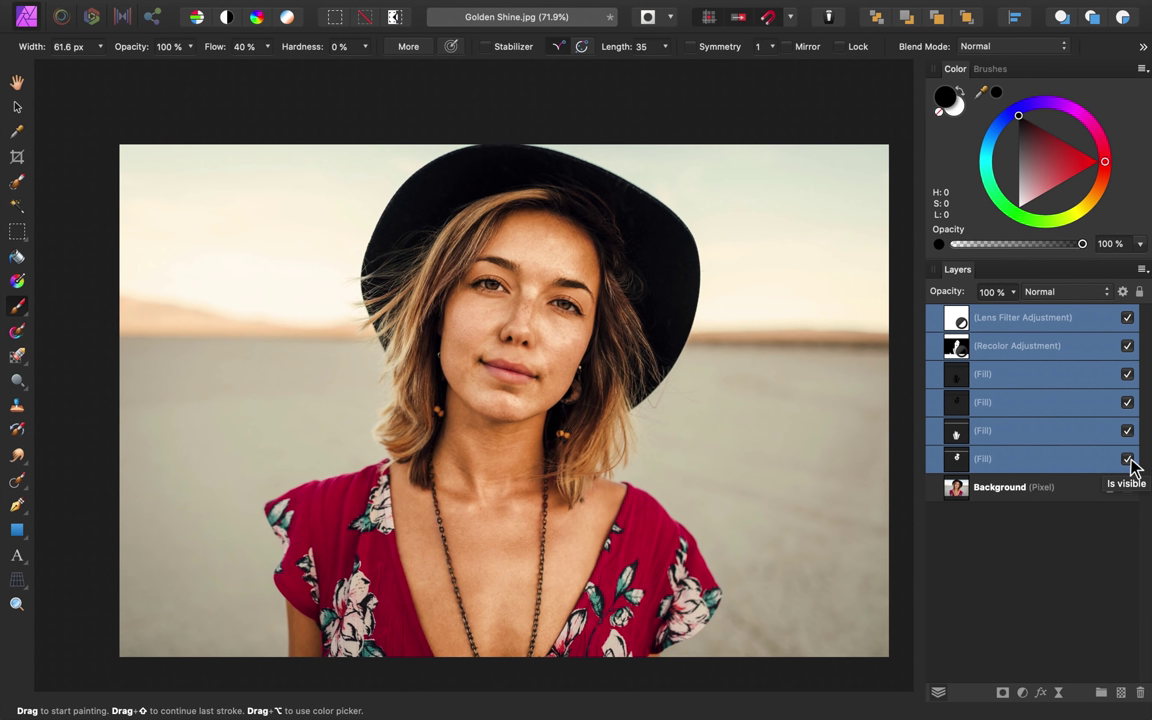
click(958, 348)
drag(950, 300, 941, 293)
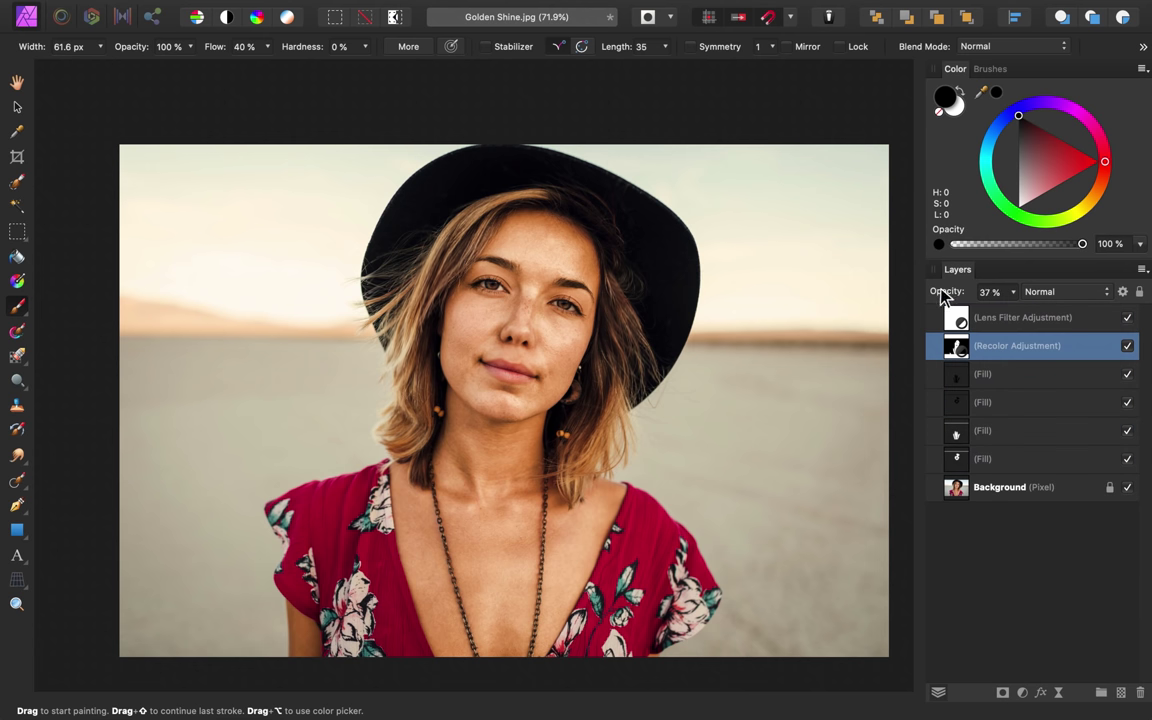
Step: Select Lens Filter through the last Fill layer and toggle them for a before/after check, leaving all visible
click(1043, 320)
shift+click(1095, 459)
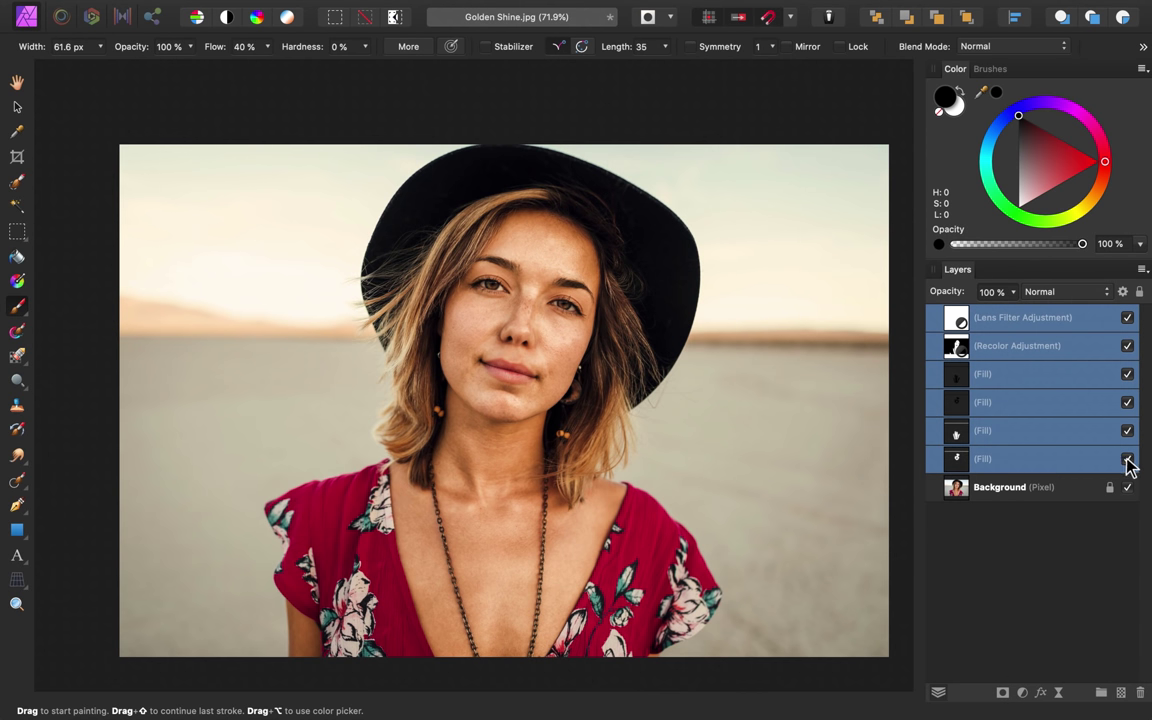
click(1127, 459)
click(1127, 460)
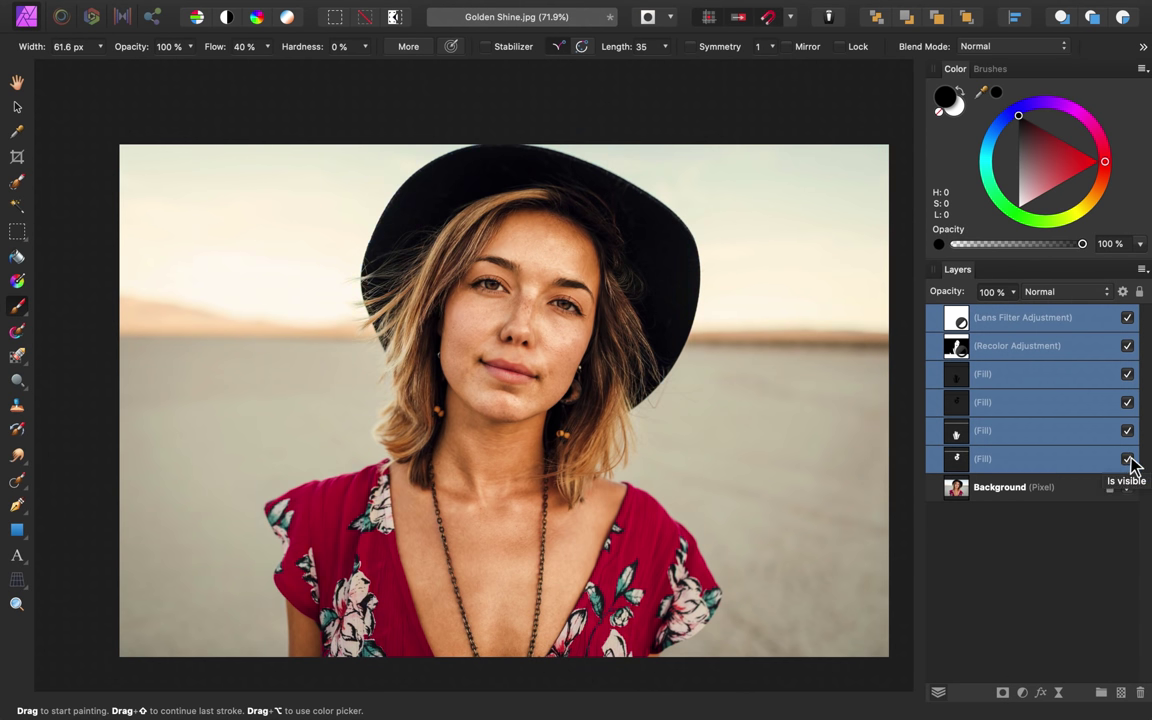